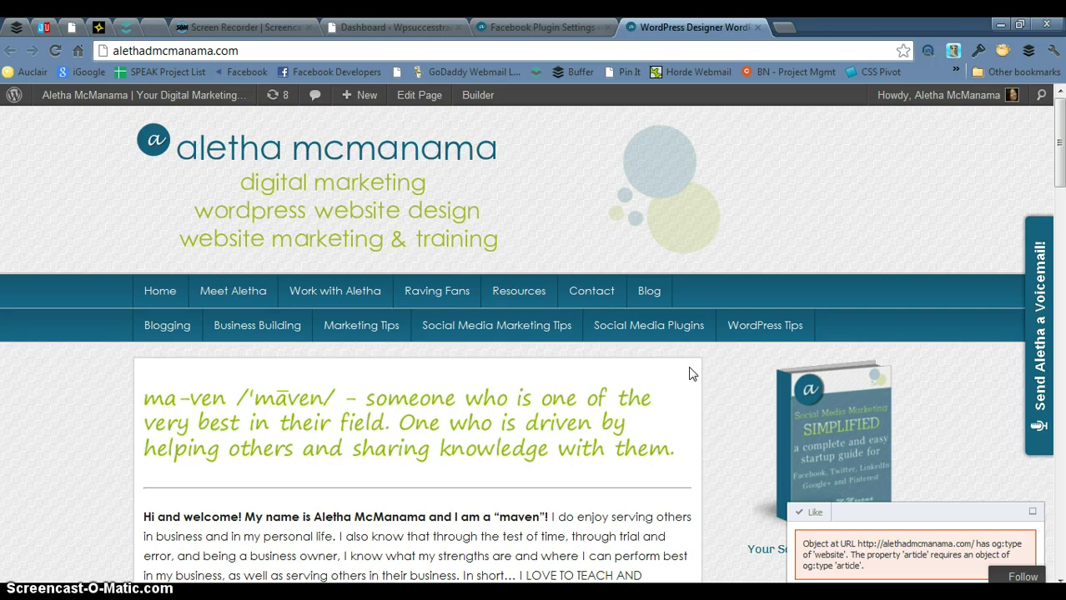
Step: Open the blog post "Is Your Klout Score Working for You?" and examine its Facebook Like button, comment box and recommendations bar
{"action": "left_click", "coordinate": [648, 292]}
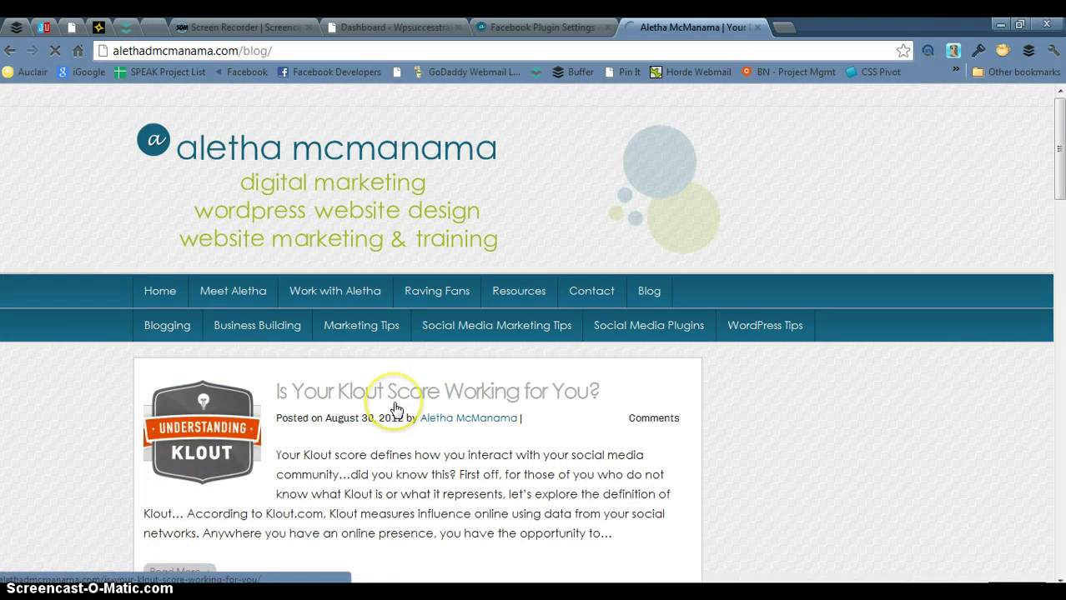
{"action": "left_click", "coordinate": [411, 395]}
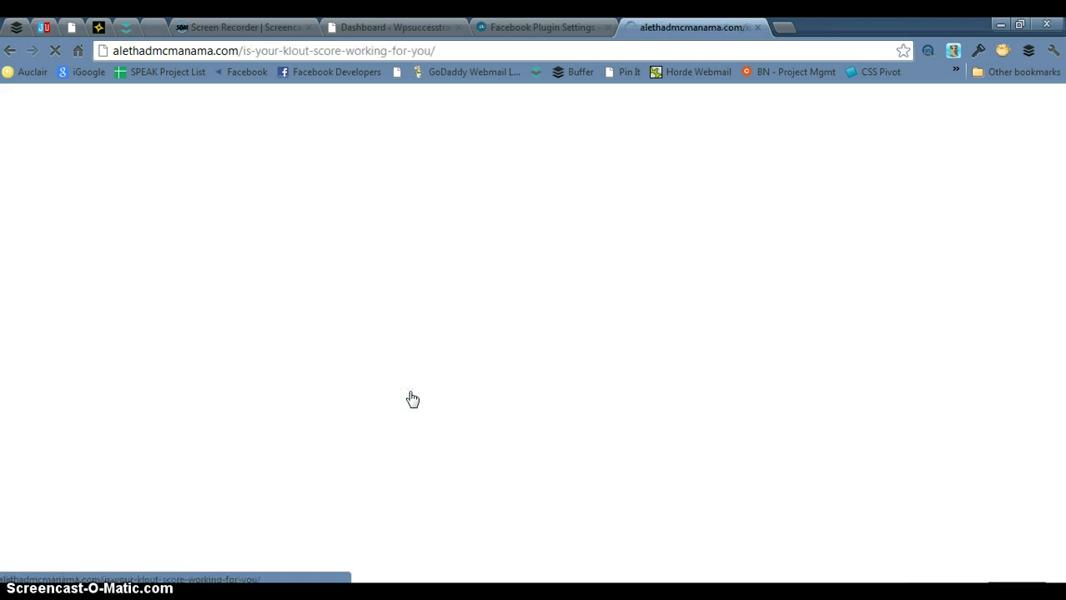
{"action": "scroll", "coordinate": [411, 398], "scroll_direction": "down", "scroll_amount": 6}
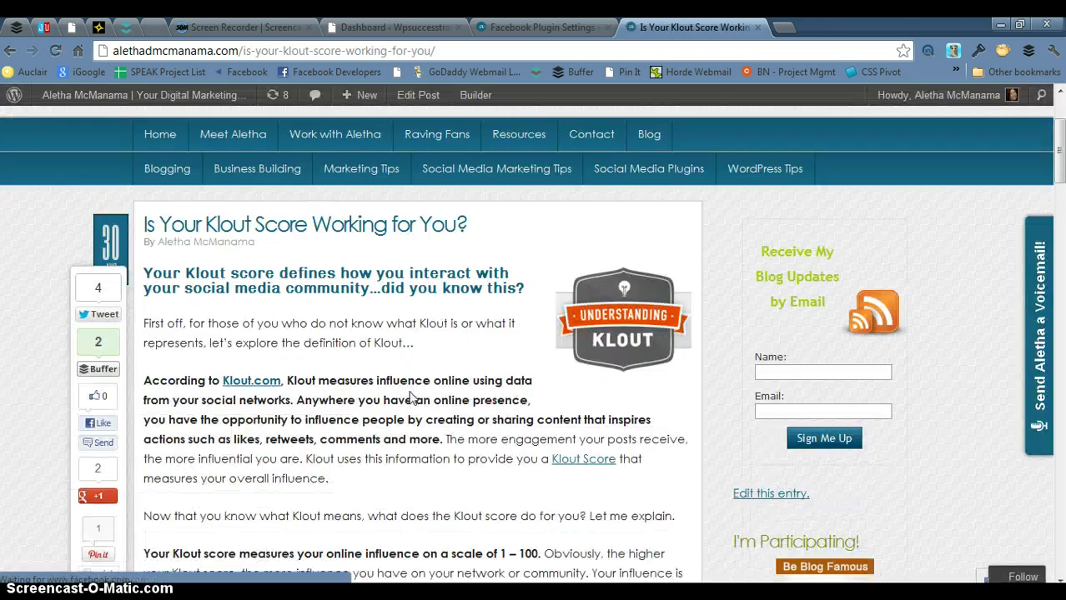
{"action": "scroll", "coordinate": [409, 397], "scroll_direction": "down", "scroll_amount": 7}
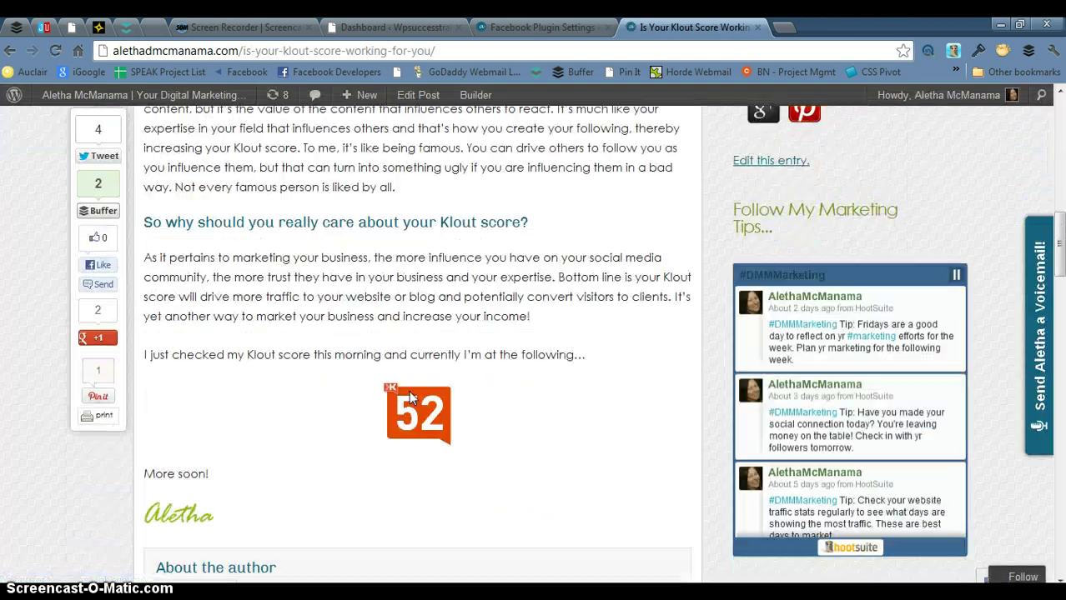
{"action": "scroll", "coordinate": [410, 392], "scroll_direction": "down", "scroll_amount": 4}
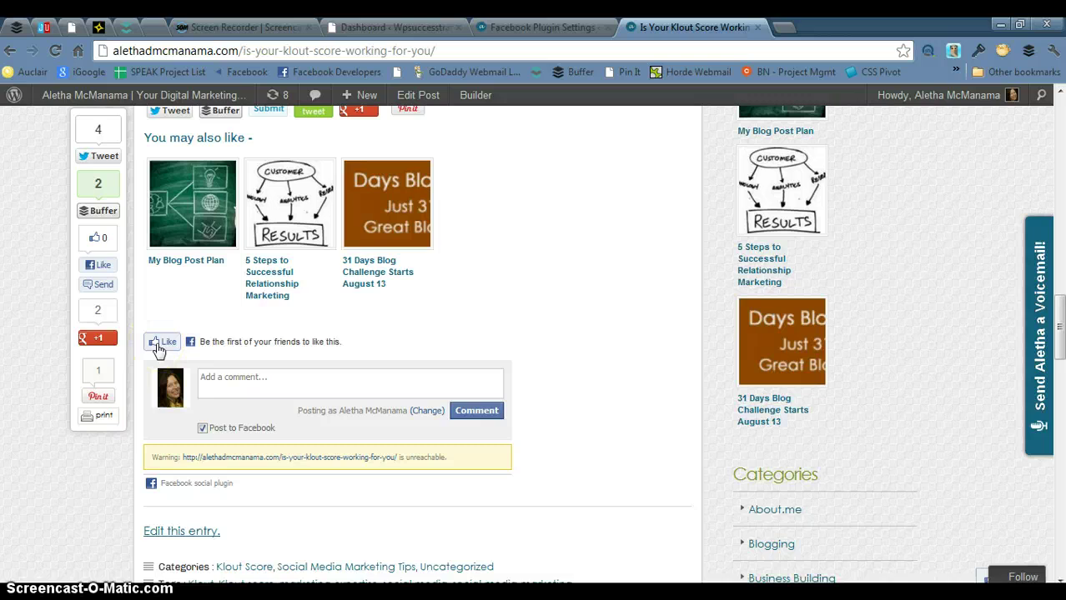
{"action": "left_click", "coordinate": [268, 381]}
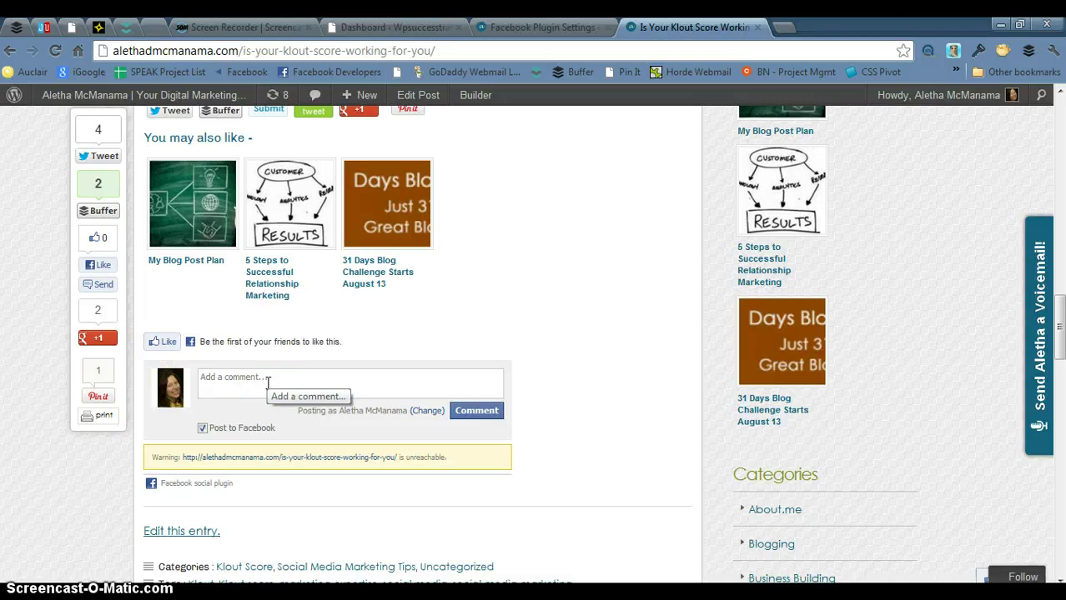
{"action": "left_click", "coordinate": [613, 467]}
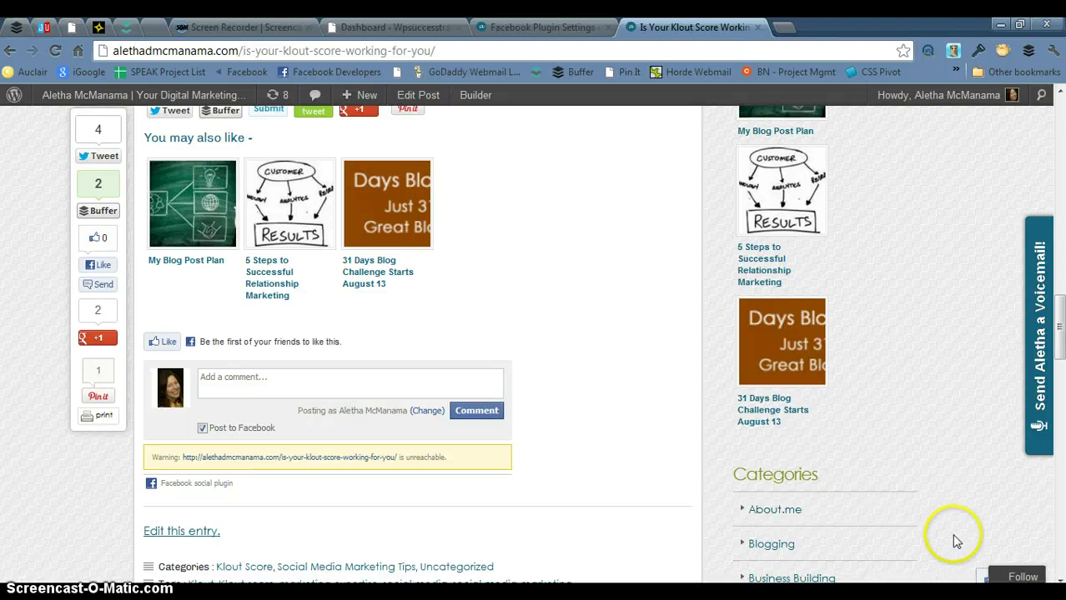
{"action": "left_click", "coordinate": [987, 582]}
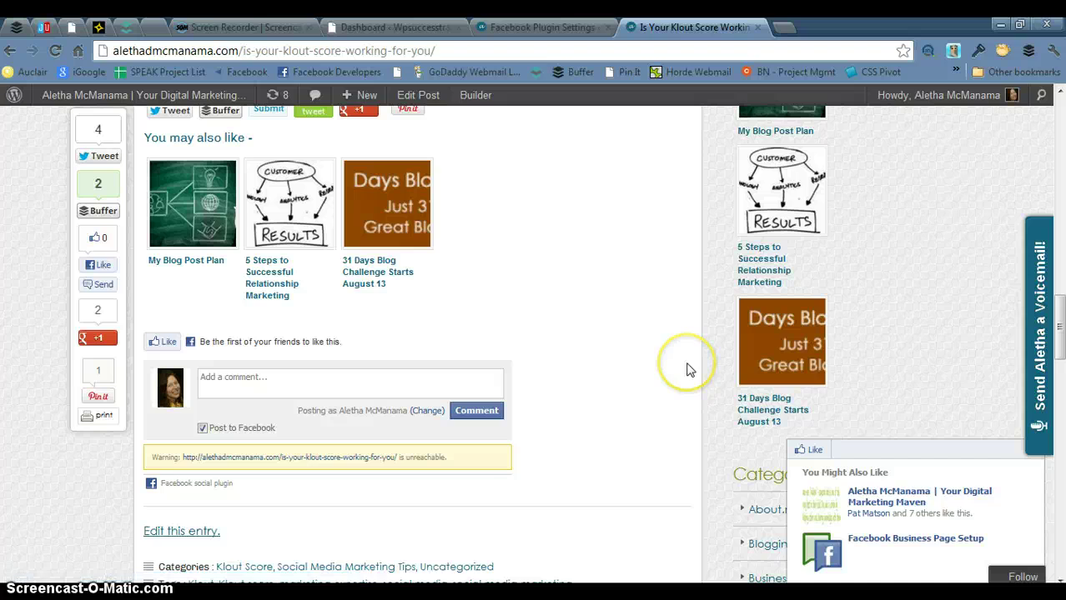
Step: Examine how the Facebook recommendations bar behaves through the rest of the Klout post down to the page footer
{"action": "scroll", "coordinate": [689, 359], "scroll_direction": "up", "scroll_amount": 9}
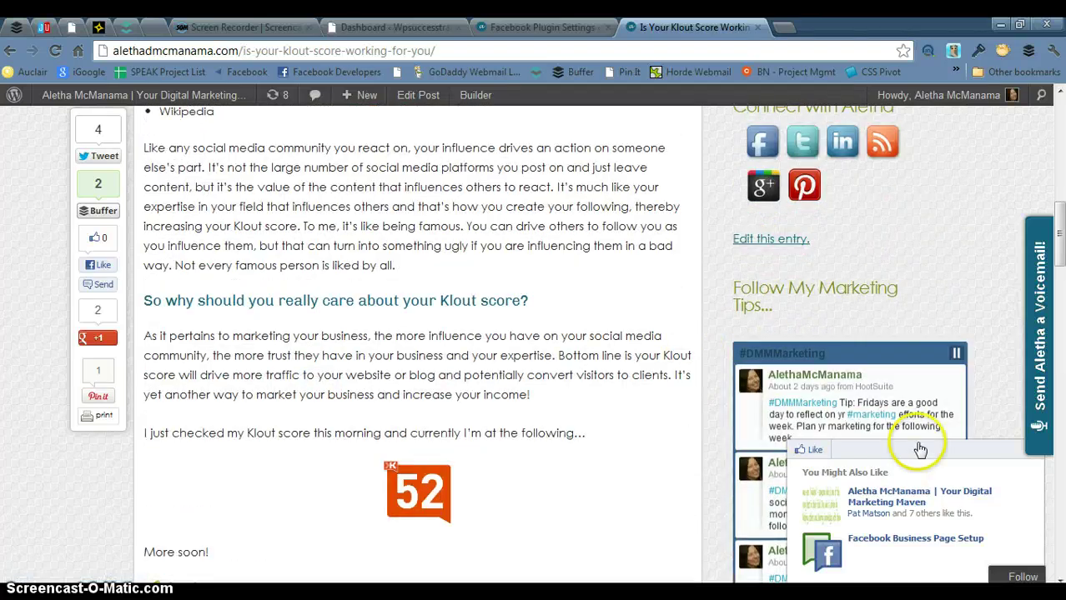
{"action": "scroll", "coordinate": [916, 442], "scroll_direction": "down", "scroll_amount": 2}
{"action": "scroll", "coordinate": [918, 449], "scroll_direction": "down", "scroll_amount": 10}
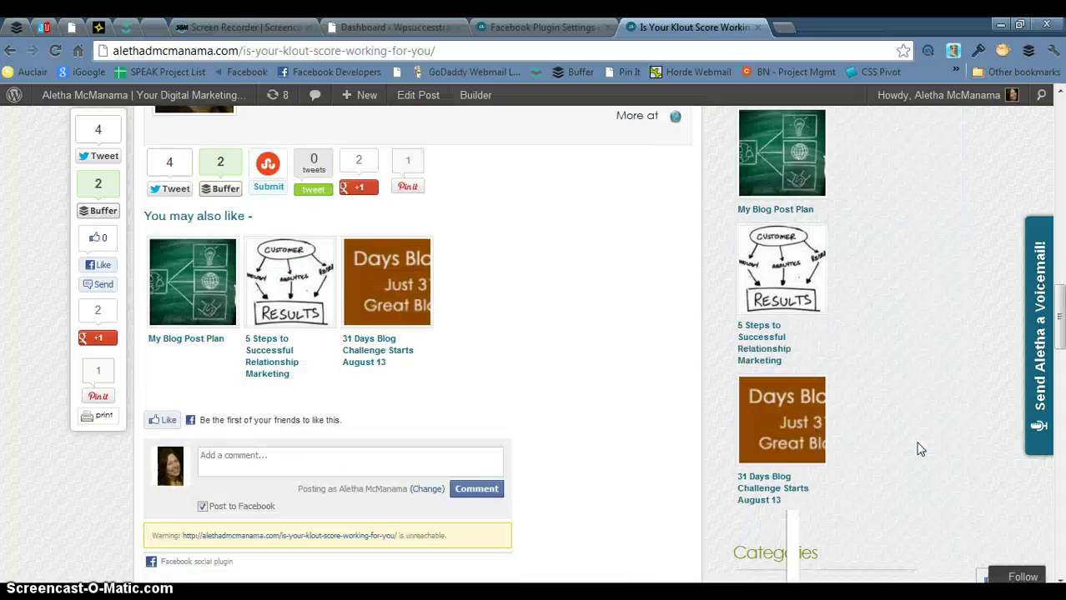
{"action": "scroll", "coordinate": [918, 449], "scroll_direction": "down", "scroll_amount": 3}
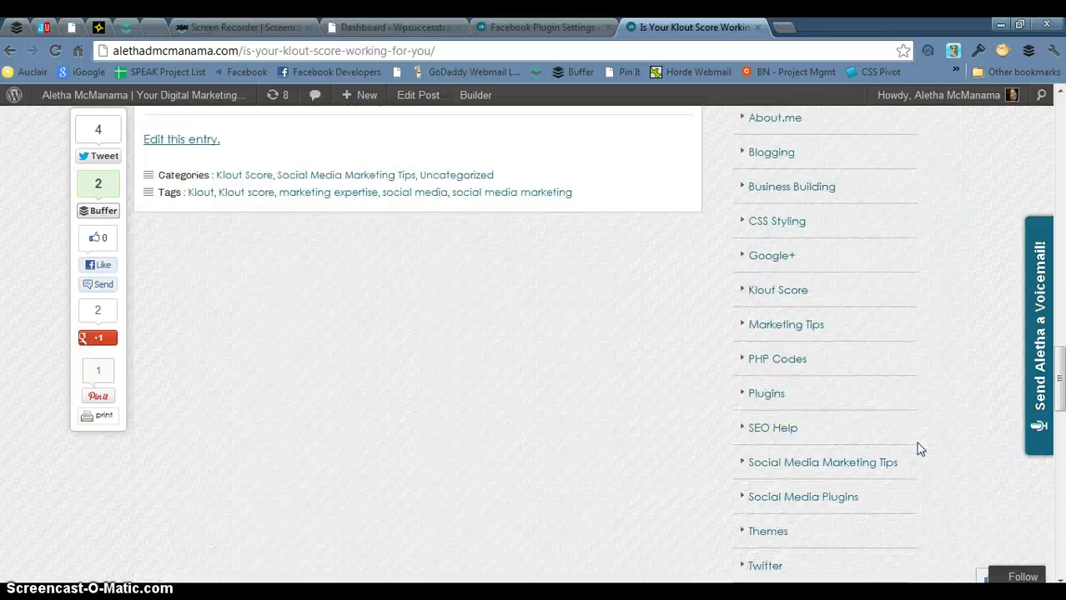
{"action": "scroll", "coordinate": [920, 449], "scroll_direction": "down", "scroll_amount": 10}
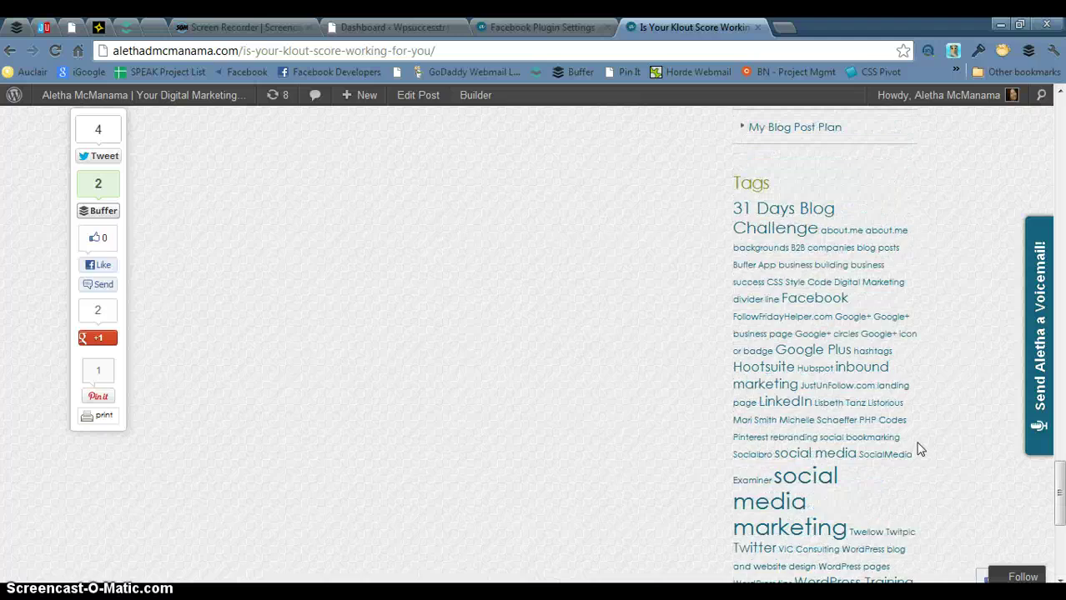
{"action": "scroll", "coordinate": [918, 447], "scroll_direction": "down", "scroll_amount": 4}
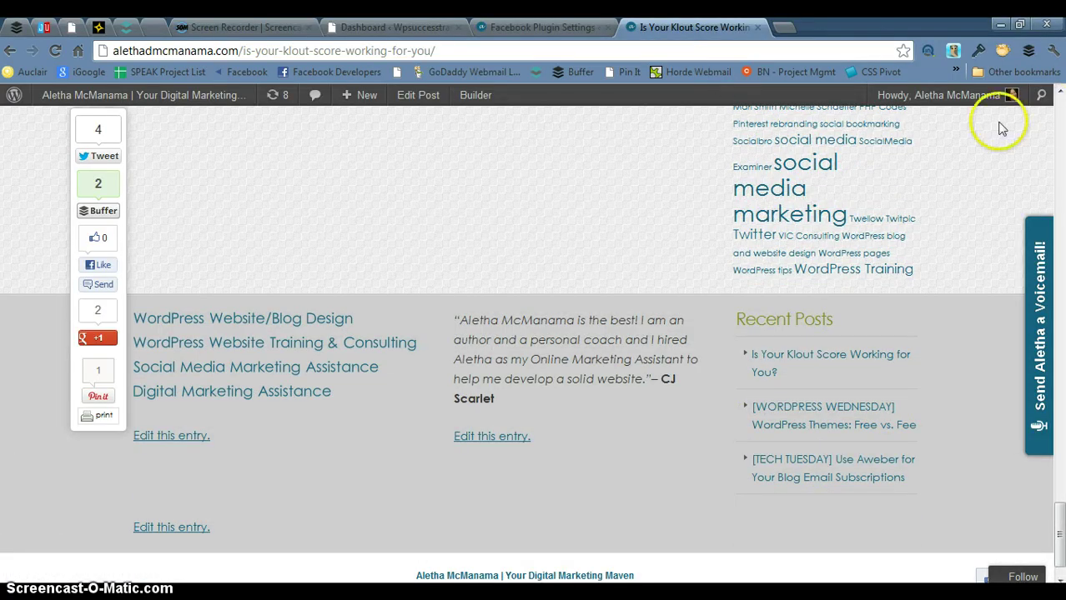
Step: Return to the website's home page and examine the Facebook recommendations bar near the end of that page
{"action": "left_click", "coordinate": [1057, 127]}
{"action": "left_click", "coordinate": [1057, 126]}
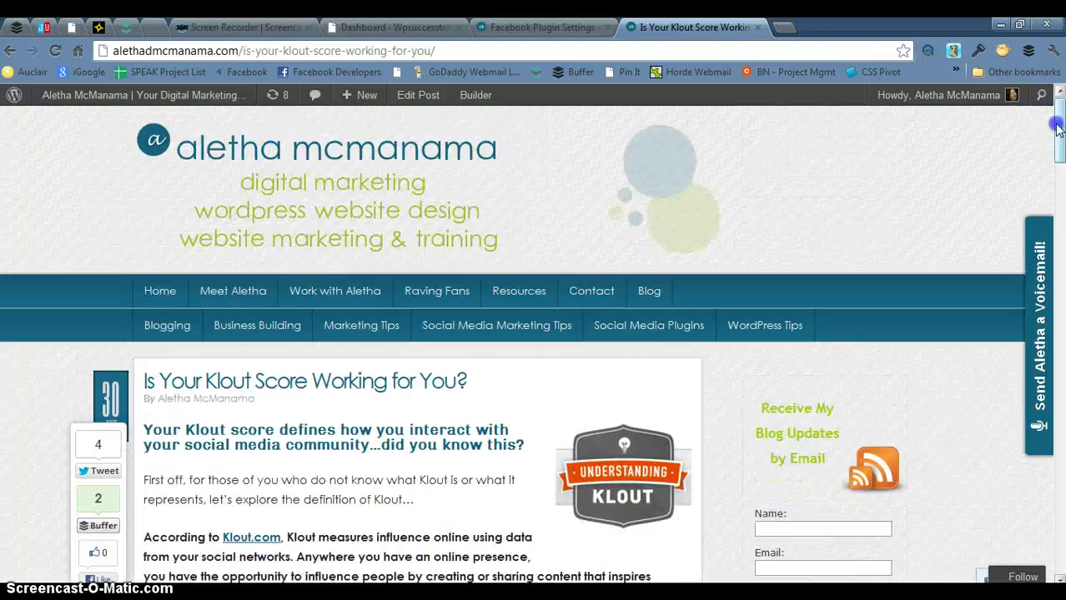
{"action": "left_click", "coordinate": [150, 289]}
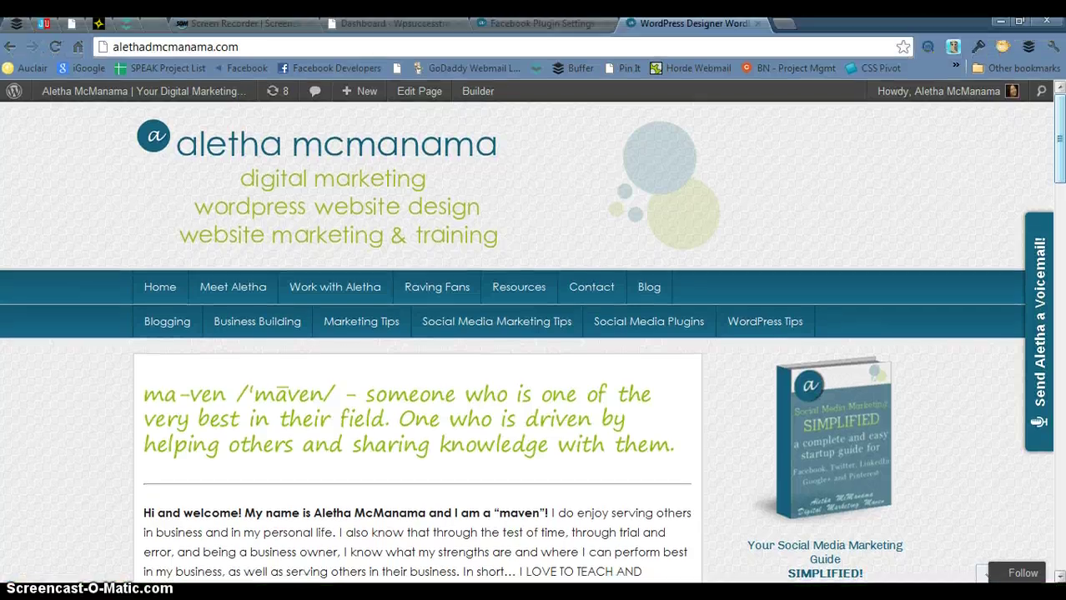
{"action": "left_click_drag", "start_coordinate": [1056, 148], "coordinate": [1061, 476]}
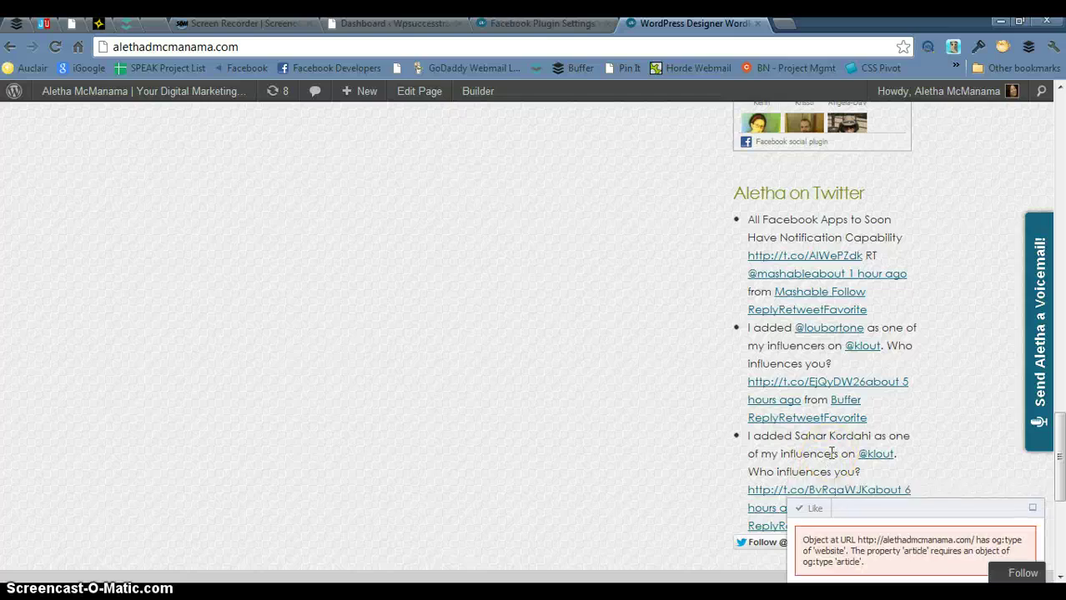
Step: Switch to the Wpsuccesstraining.com Practice Site dashboard and search for new plugins with the keyword facebook
{"action": "left_click", "coordinate": [373, 24]}
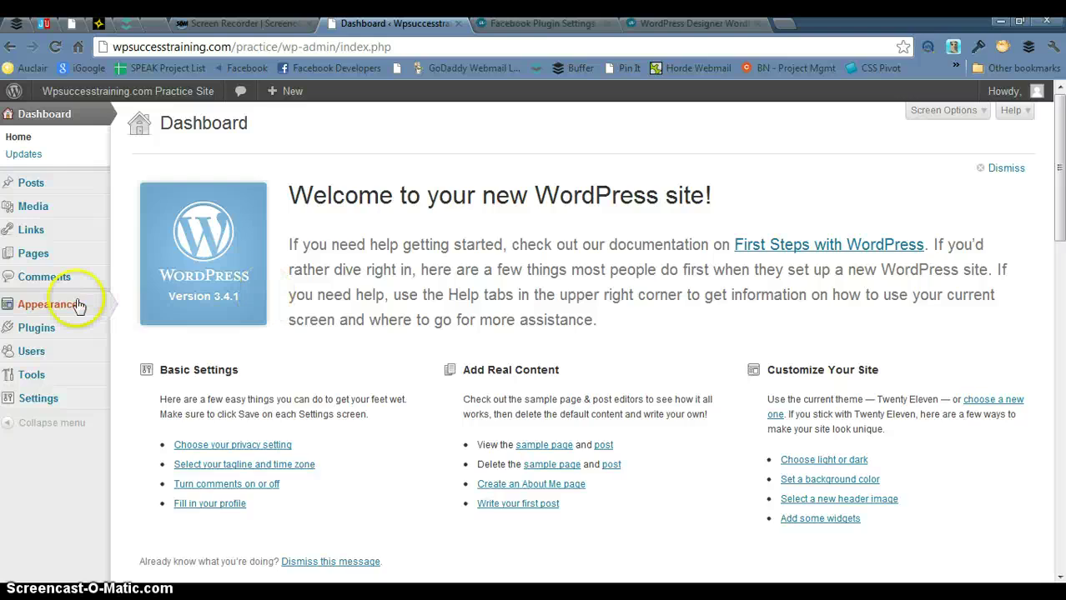
{"action": "mouse_move", "coordinate": [79, 330]}
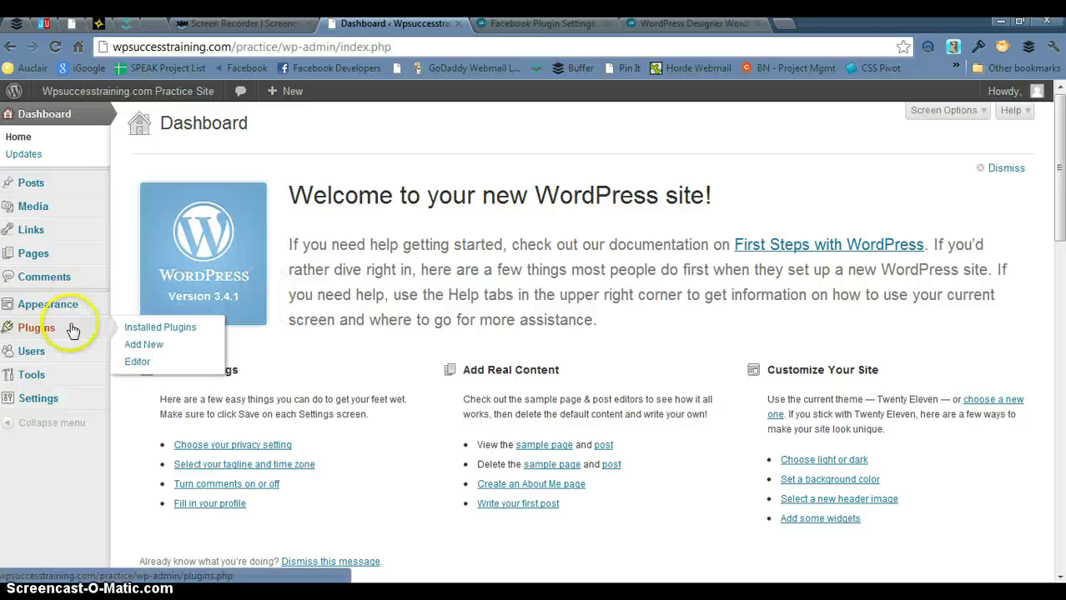
{"action": "left_click", "coordinate": [184, 348]}
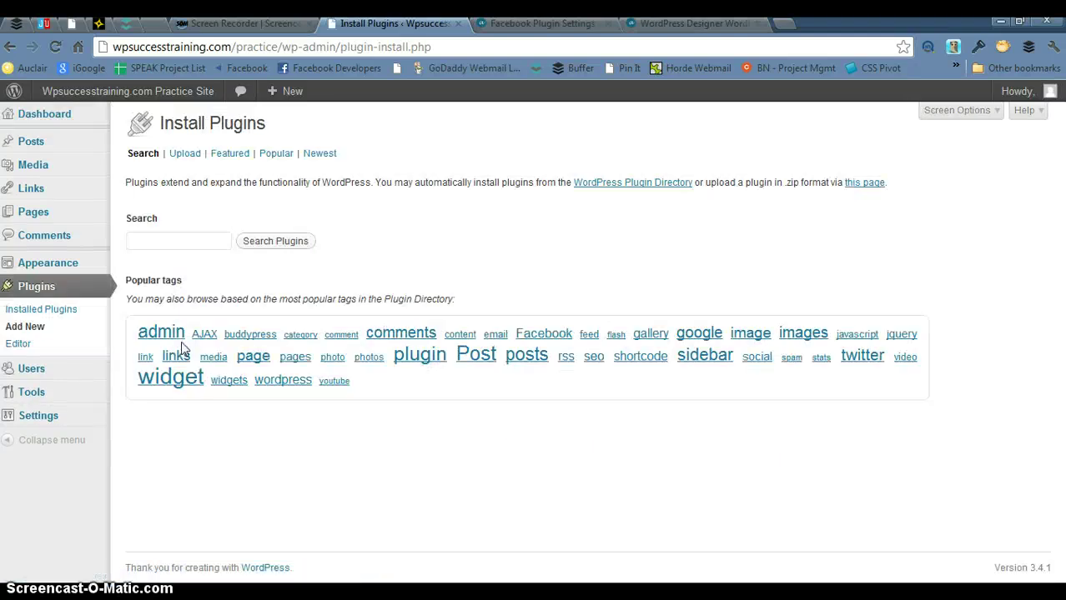
{"action": "left_click", "coordinate": [205, 236]}
{"action": "type", "text": "face"}
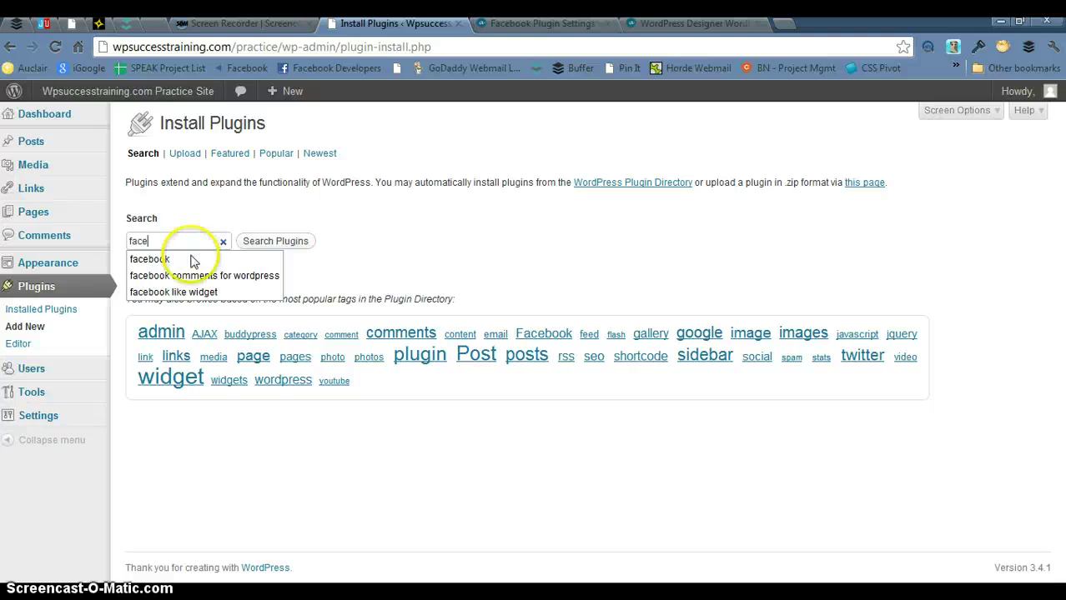
{"action": "left_click", "coordinate": [191, 261]}
{"action": "left_click", "coordinate": [273, 241]}
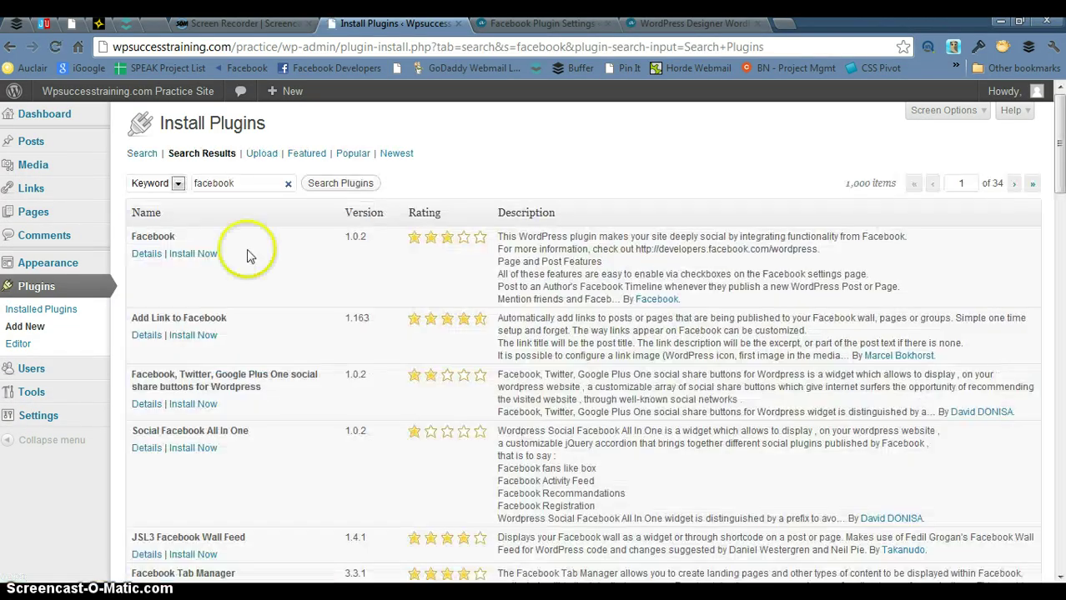
Step: Install and activate the Facebook plugin by Facebook, and open its configuration page
{"action": "left_click", "coordinate": [197, 260]}
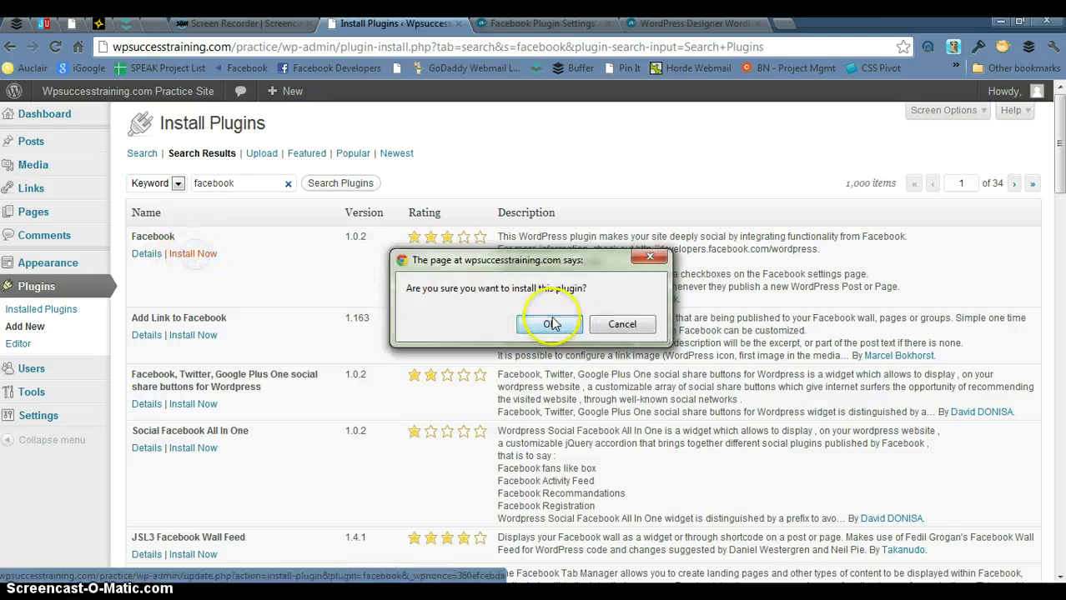
{"action": "left_click", "coordinate": [548, 324]}
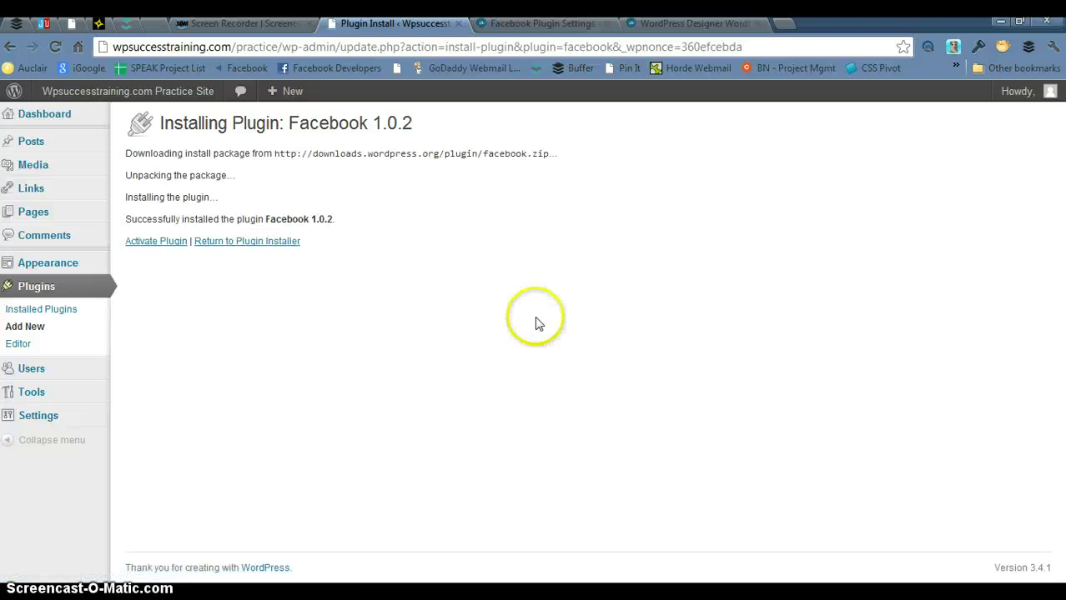
{"action": "left_click", "coordinate": [142, 243]}
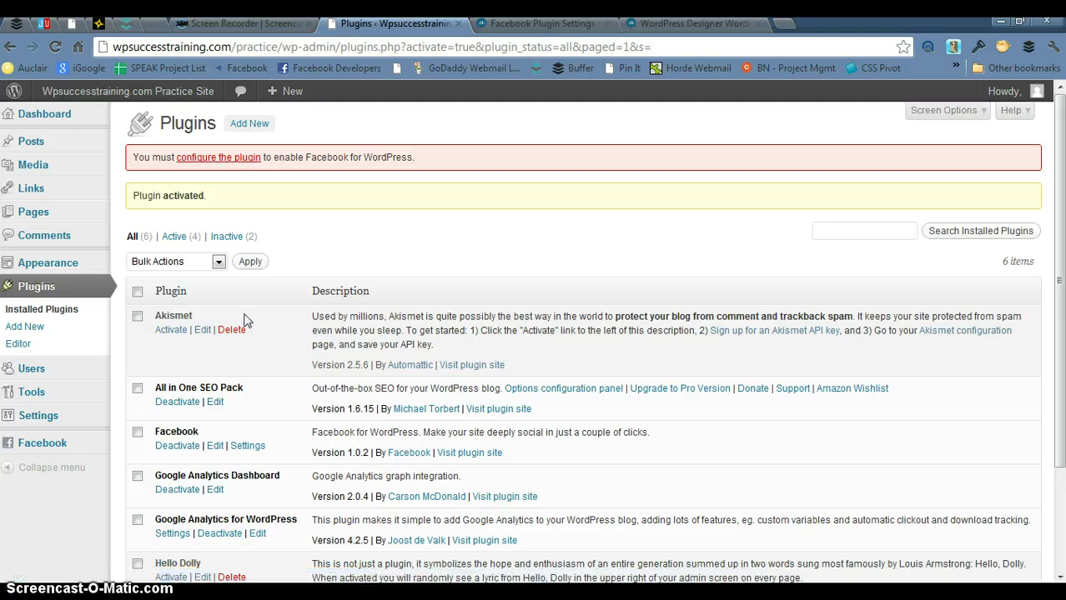
{"action": "left_click", "coordinate": [223, 159]}
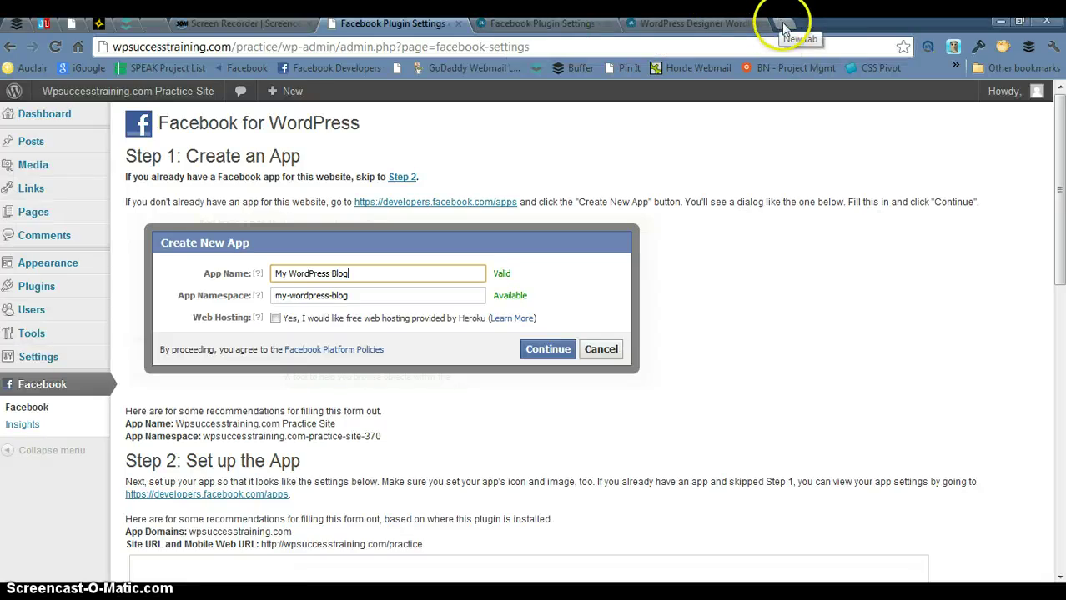
Step: Create a Facebook Developers app named WP Success Practice Site with the namespace wp-success-practice, completing the security check
{"action": "left_click", "coordinate": [465, 204]}
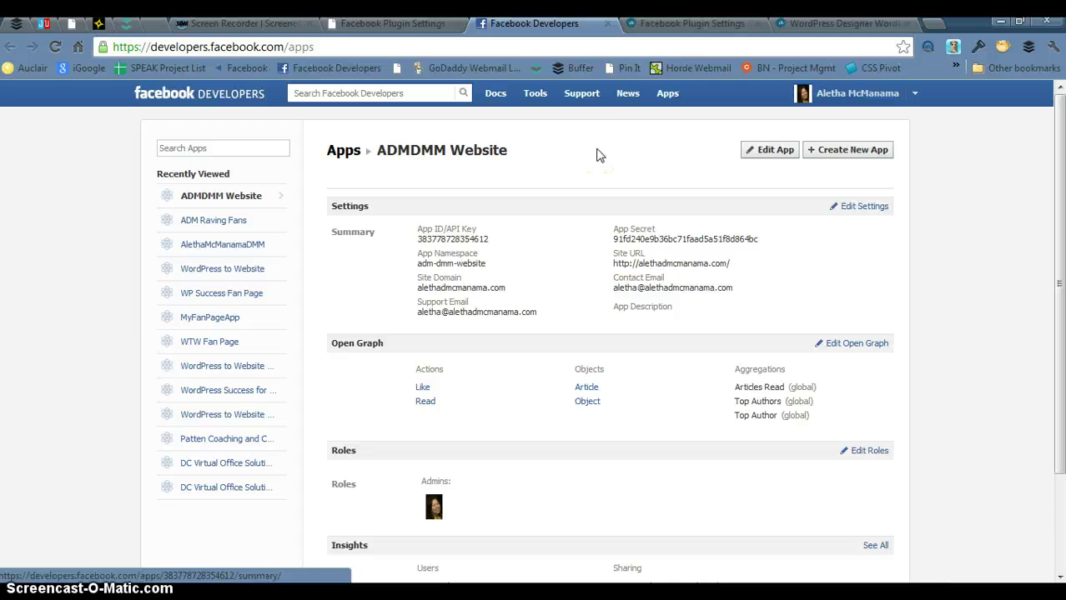
{"action": "left_click", "coordinate": [864, 153]}
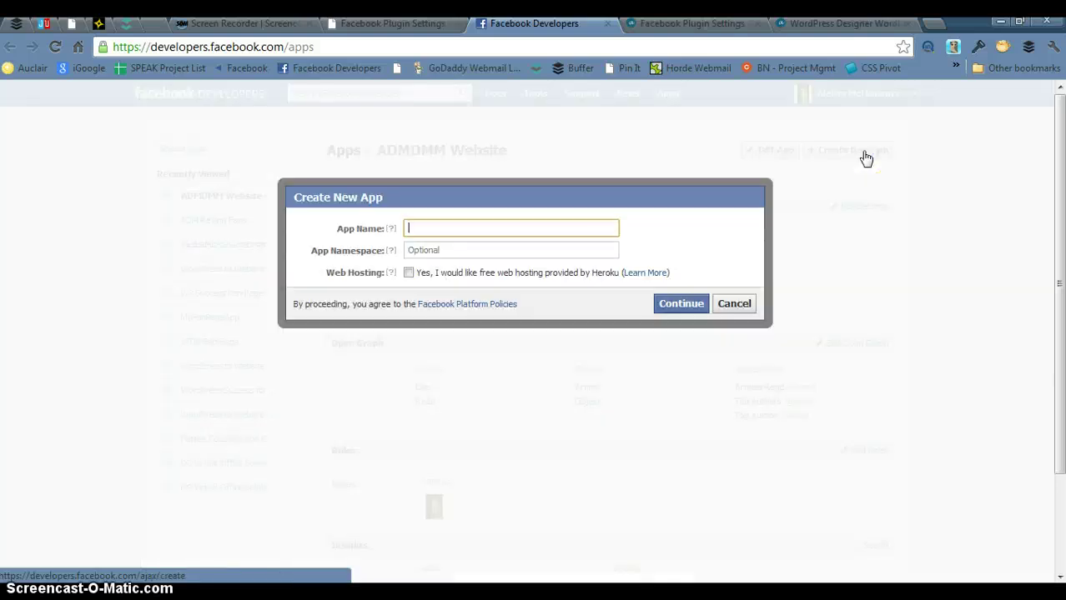
{"action": "left_click", "coordinate": [521, 236]}
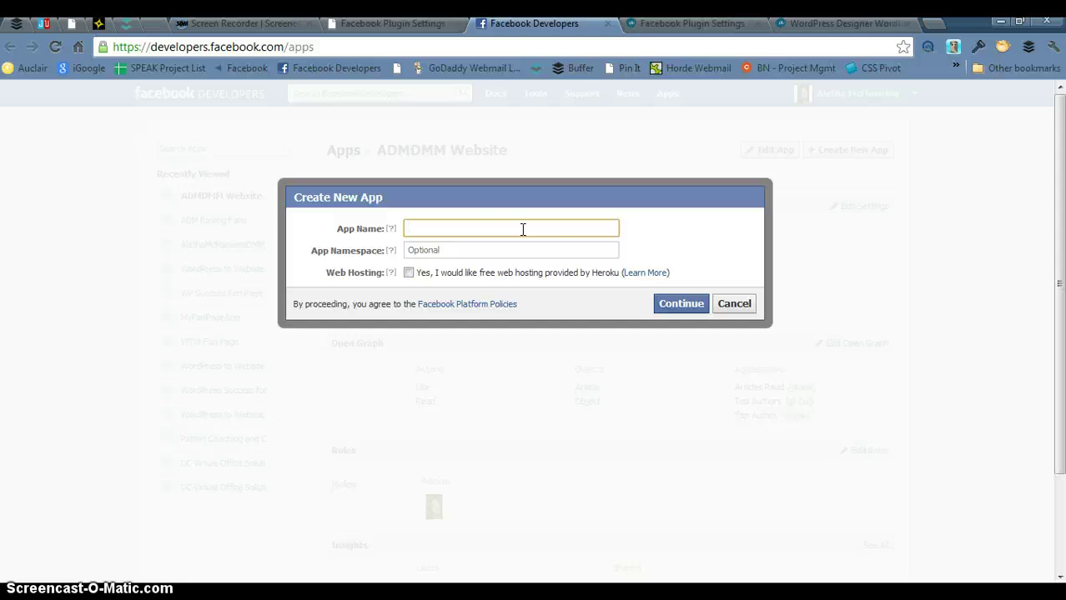
{"action": "type", "text": "WP Success Practice Site"}
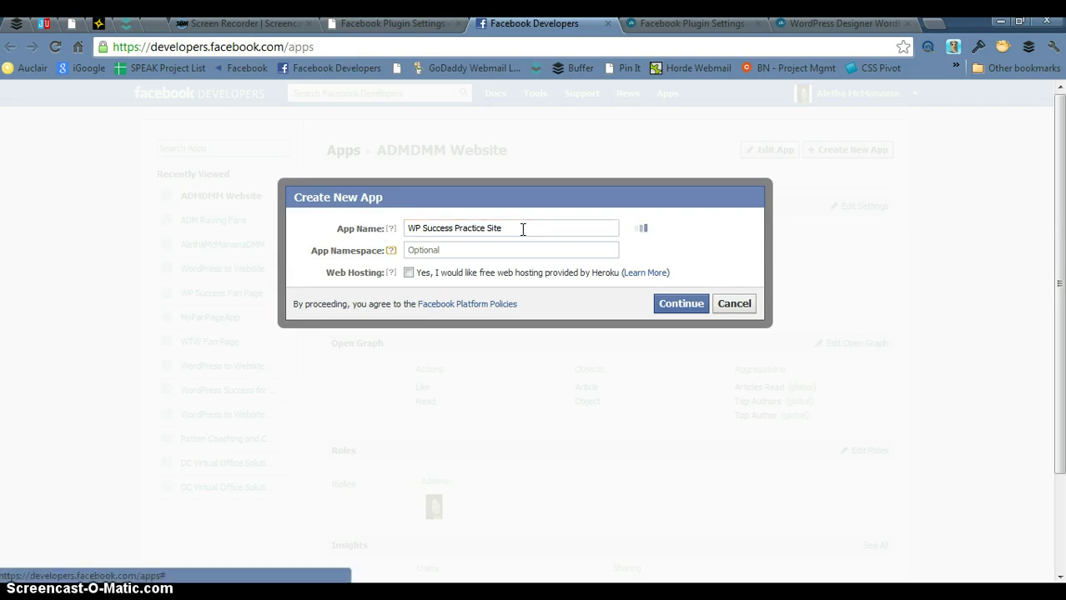
{"action": "key", "text": "Tab"}
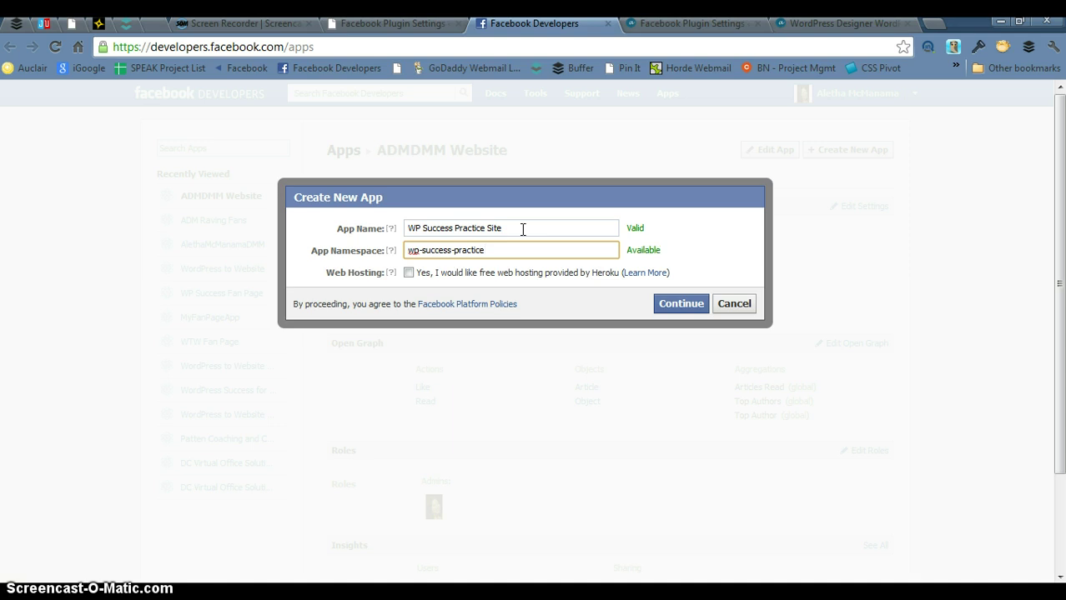
{"action": "left_click", "coordinate": [683, 304]}
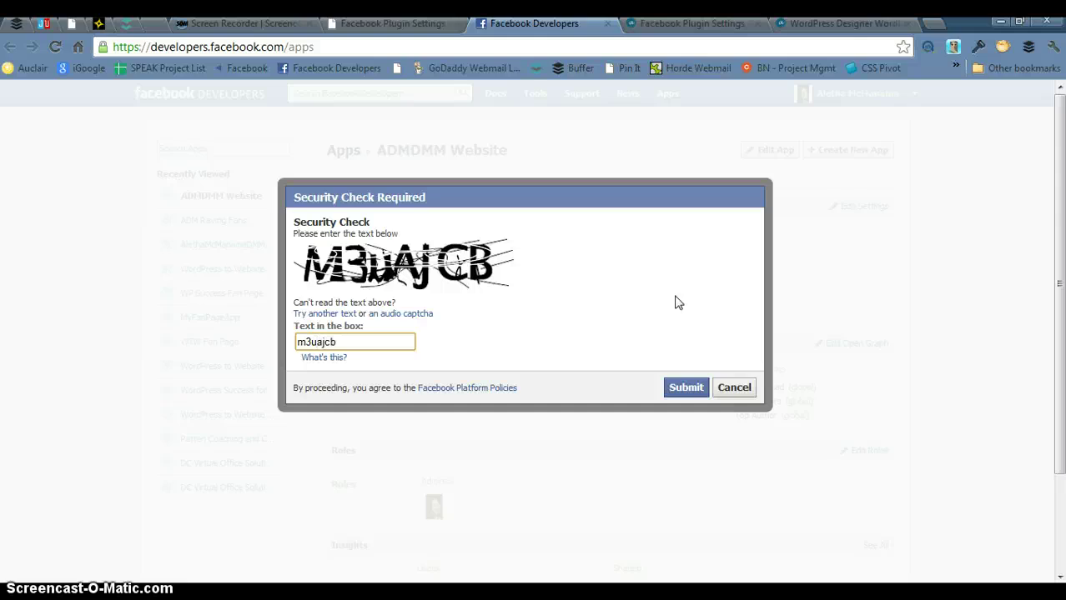
{"action": "left_click", "coordinate": [686, 388]}
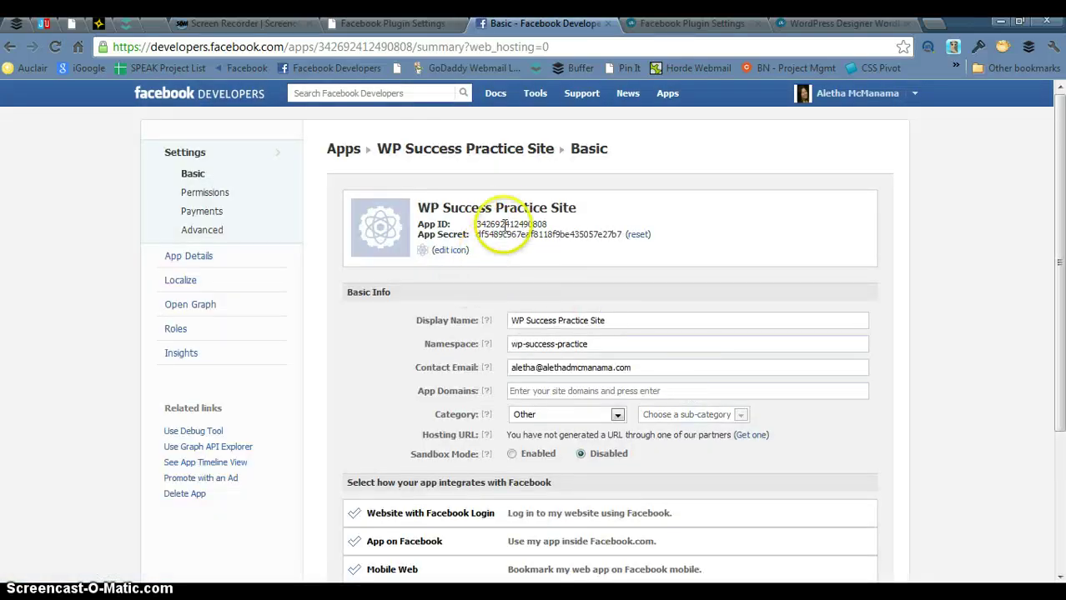
Step: Highlight the new app's App ID and App Secret, and switch back to the Facebook for WordPress settings
{"action": "double_click", "coordinate": [510, 224]}
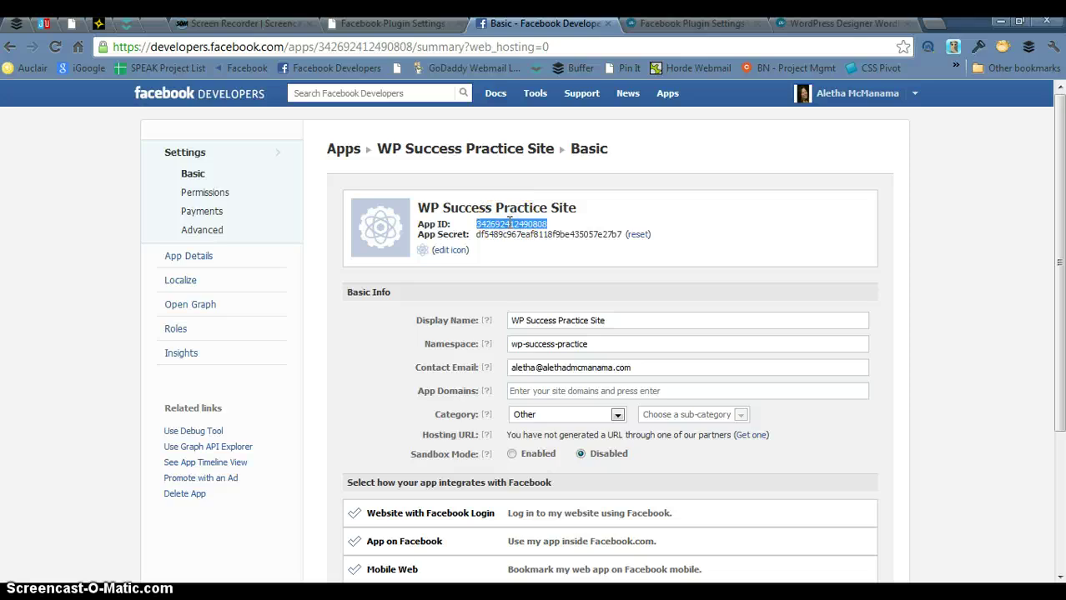
{"action": "left_click_drag", "start_coordinate": [476, 236], "coordinate": [617, 236]}
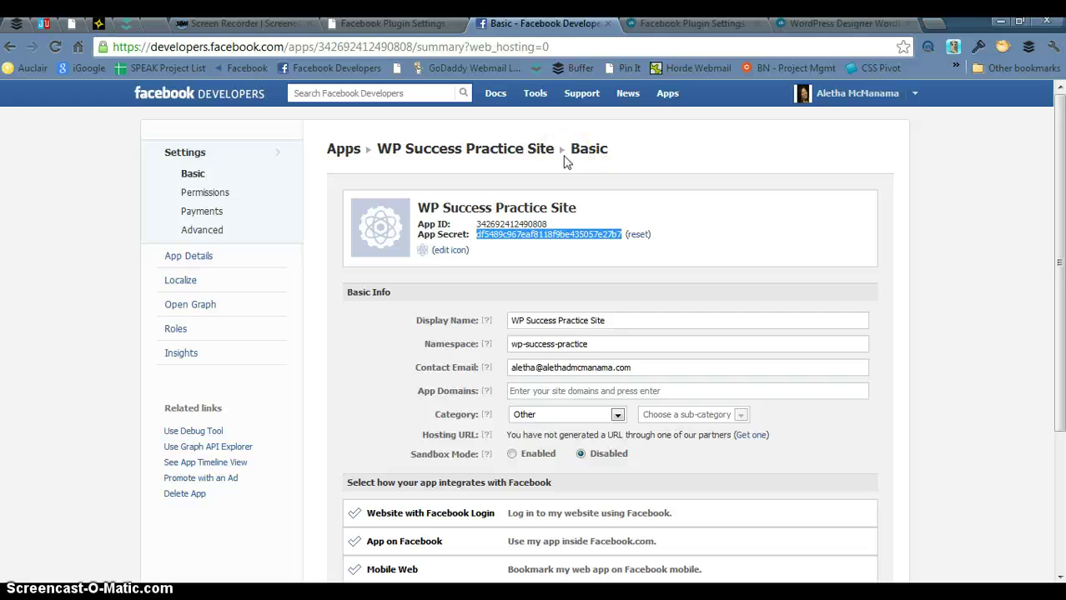
{"action": "left_click", "coordinate": [382, 25]}
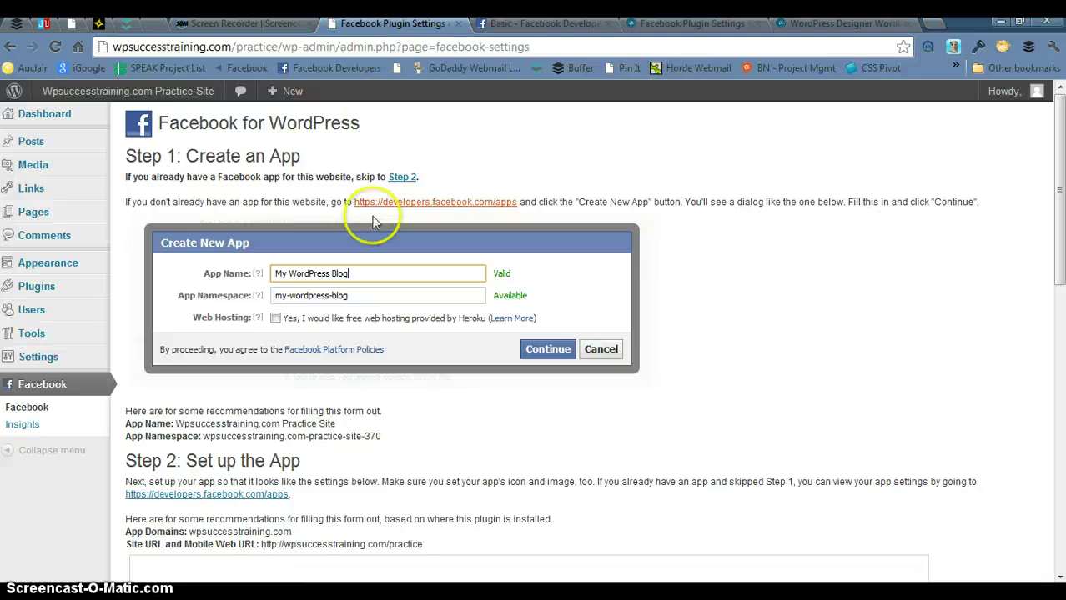
Step: Close the Facebook Developers page and copy the App ID from the other site's Facebook plugin settings into the practice site's App ID field
{"action": "scroll", "coordinate": [342, 357], "scroll_direction": "down", "scroll_amount": 3}
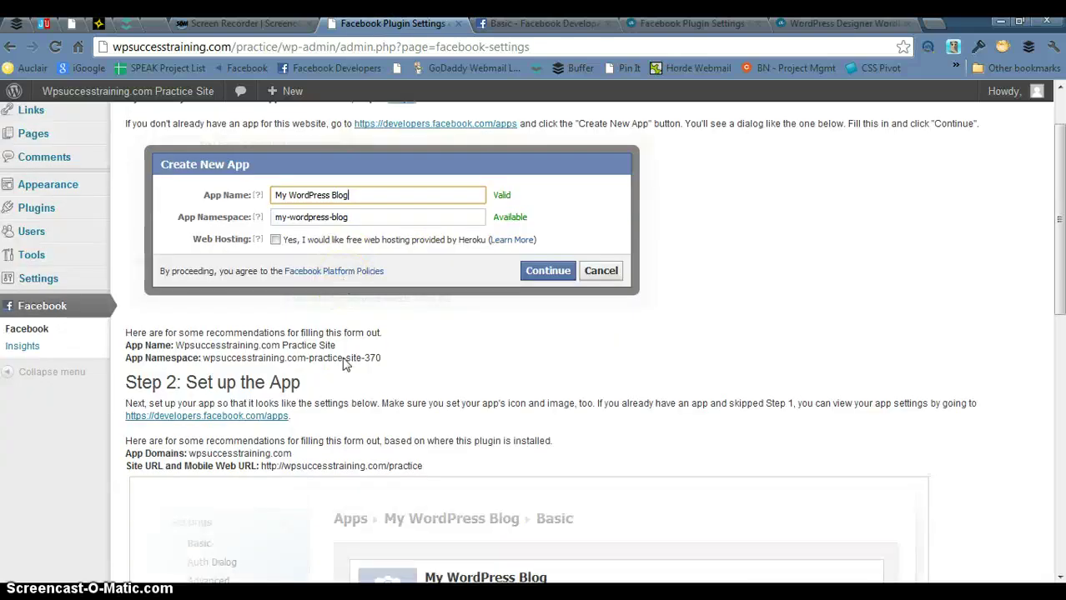
{"action": "scroll", "coordinate": [343, 359], "scroll_direction": "down", "scroll_amount": 6}
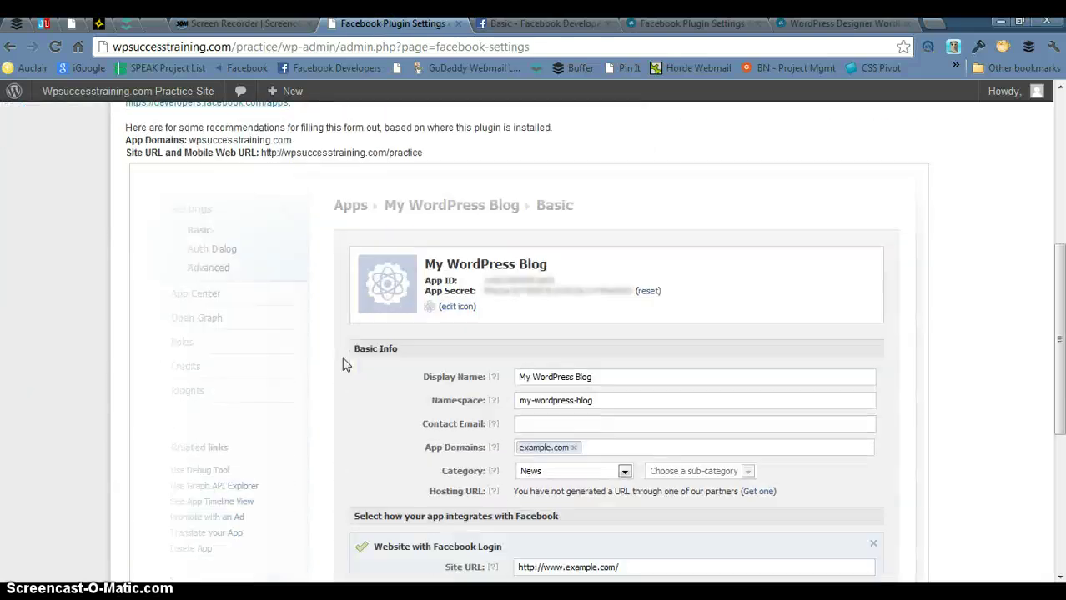
{"action": "scroll", "coordinate": [342, 357], "scroll_direction": "down", "scroll_amount": 1}
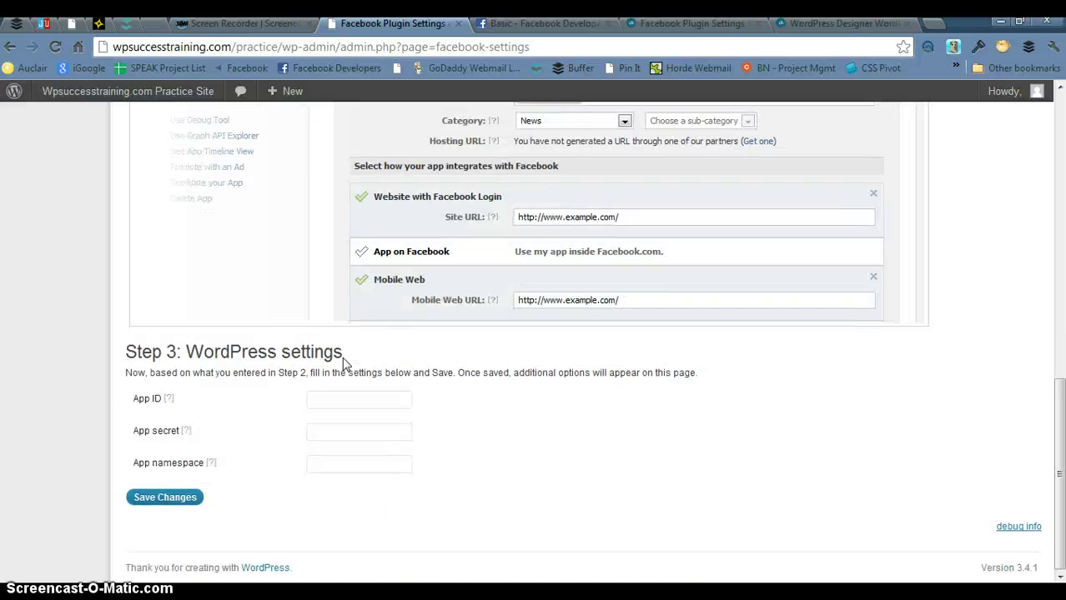
{"action": "left_click", "coordinate": [349, 393]}
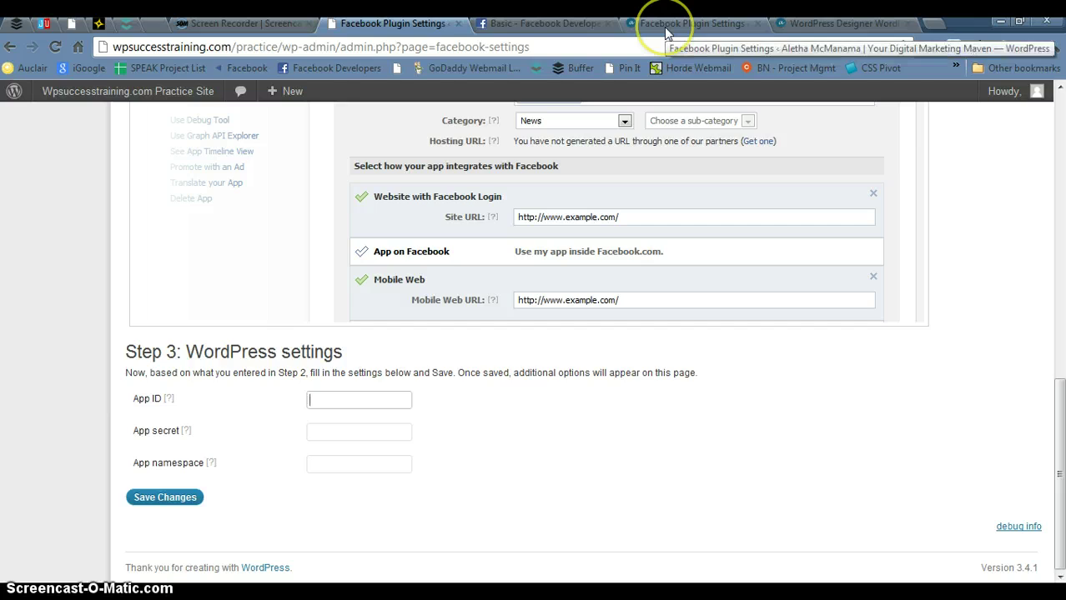
{"action": "left_click", "coordinate": [607, 23]}
{"action": "left_click", "coordinate": [578, 28]}
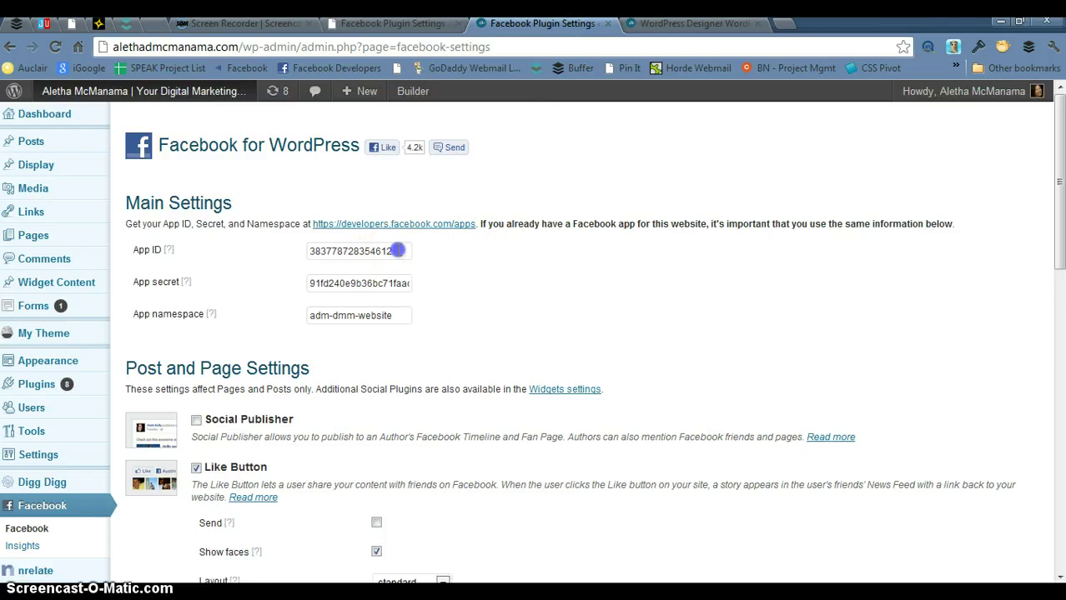
{"action": "left_click_drag", "start_coordinate": [395, 250], "coordinate": [284, 247]}
{"action": "key", "text": "ctrl+c"}
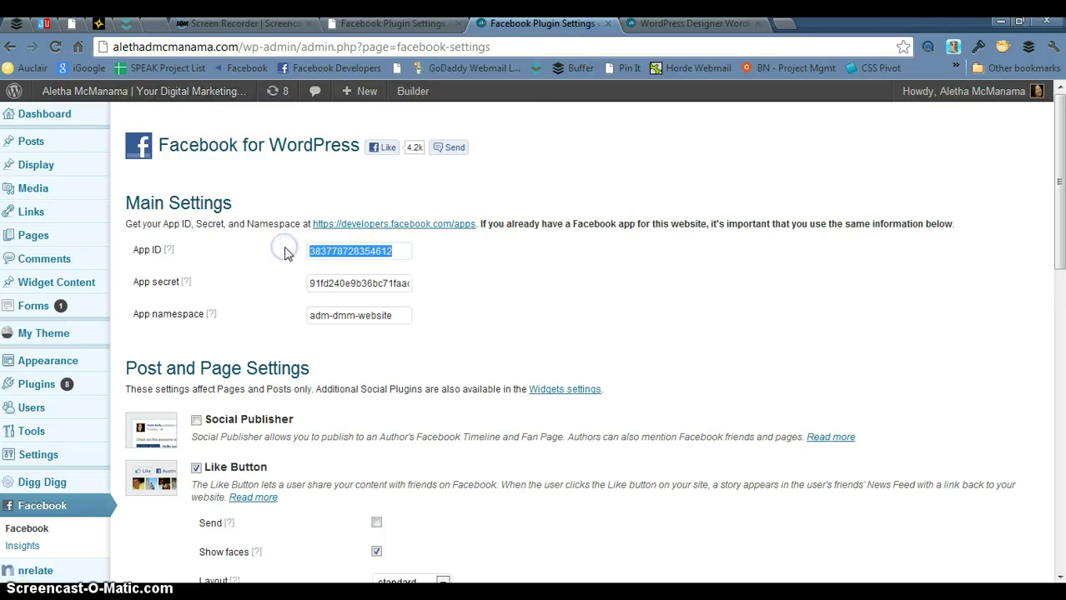
{"action": "left_click", "coordinate": [352, 25]}
{"action": "key", "text": "ctrl+v"}
{"action": "key", "text": "Tab"}
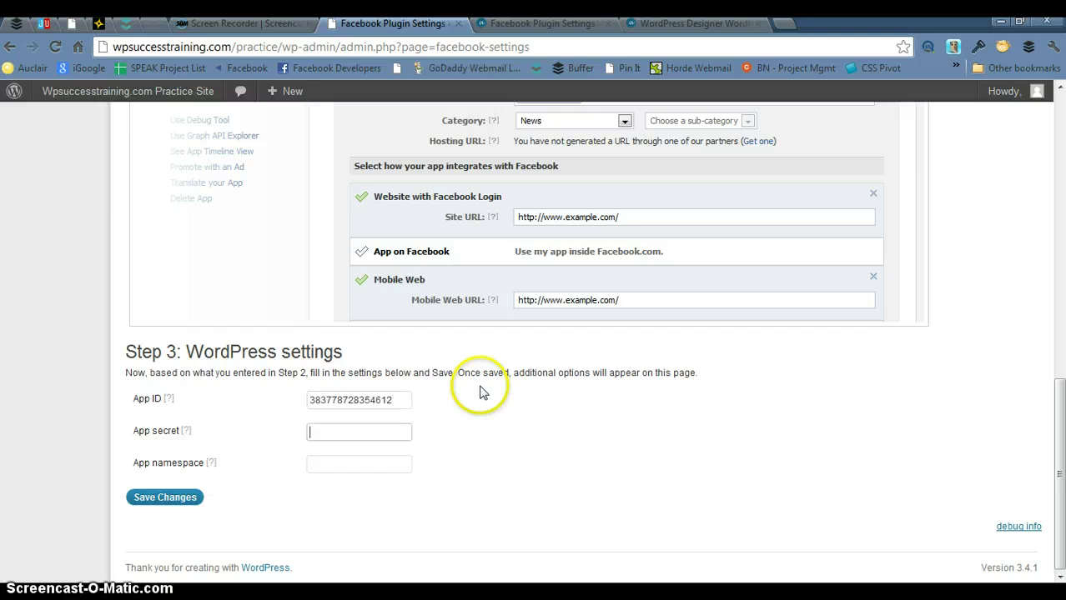
Step: Copy the App secret from the other site's Facebook plugin settings into the practice site's App secret field
{"action": "left_click", "coordinate": [513, 23]}
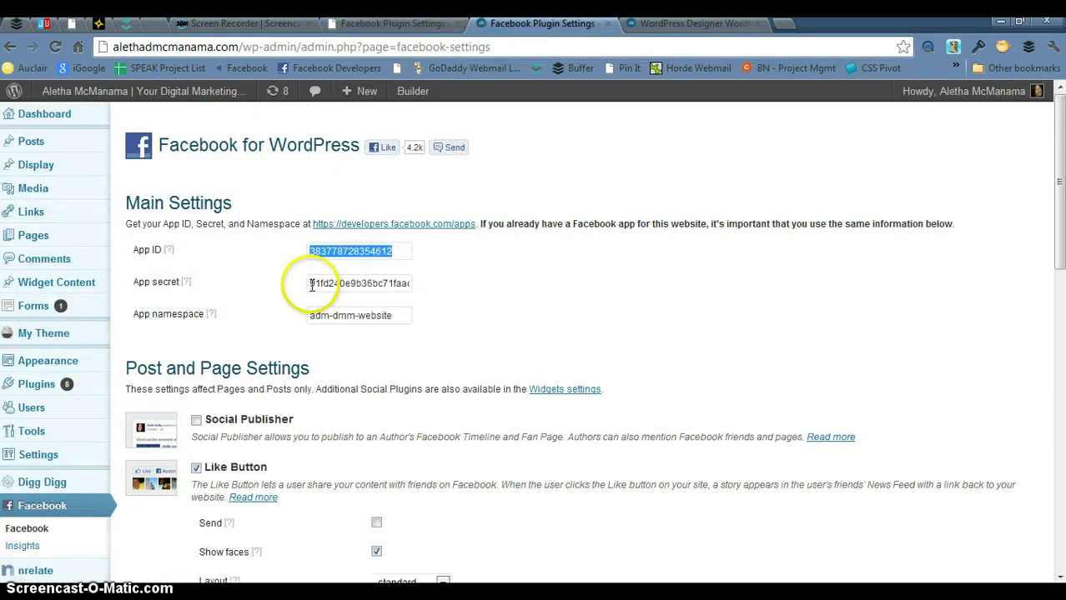
{"action": "left_click_drag", "start_coordinate": [310, 284], "coordinate": [485, 267]}
{"action": "key", "text": "ctrl+c"}
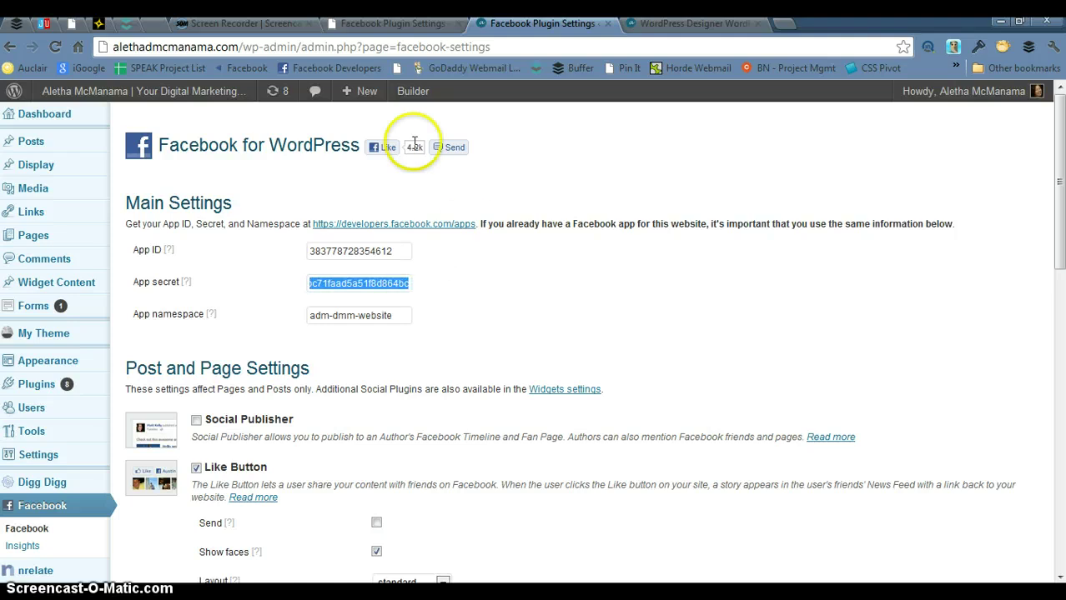
{"action": "left_click", "coordinate": [390, 24]}
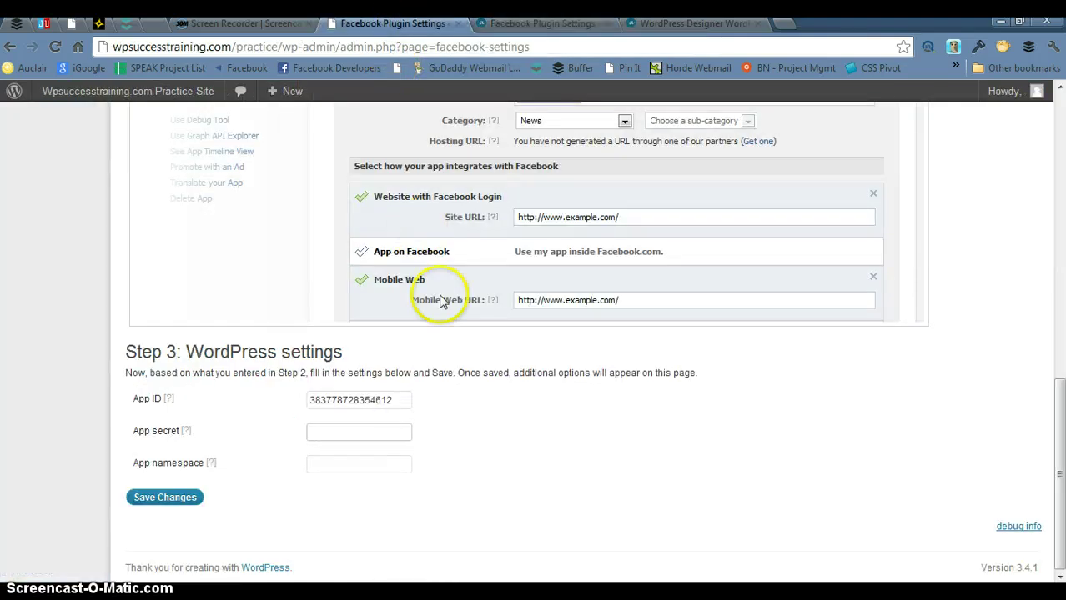
{"action": "key", "text": "ctrl+v"}
{"action": "key", "text": "Tab"}
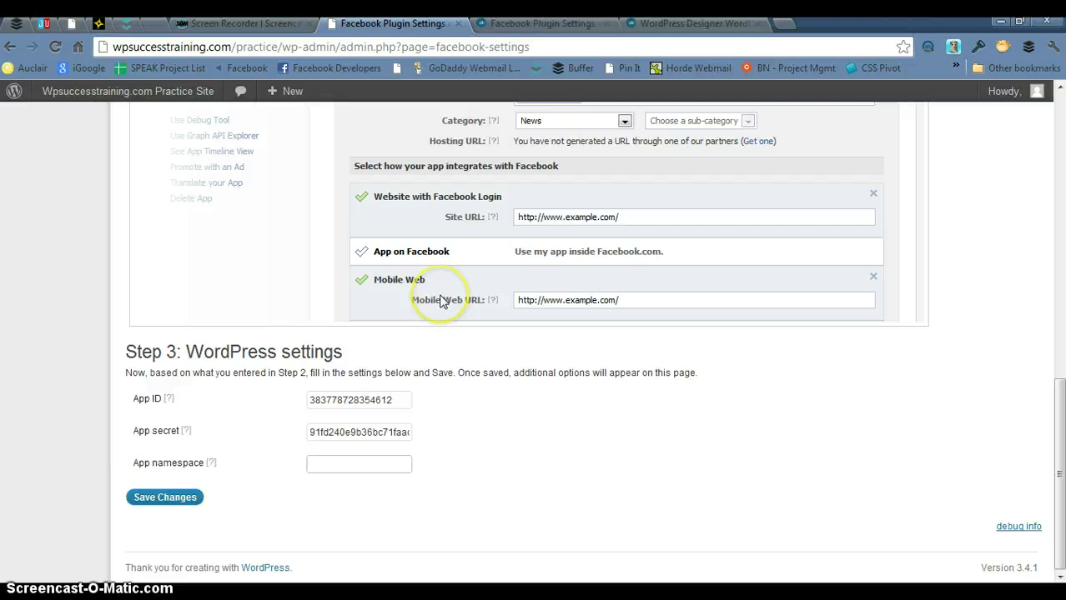
Step: Copy the App namespace adm-dmm-website from the other site into the practice site's App namespace field and save the settings
{"action": "left_click", "coordinate": [503, 25]}
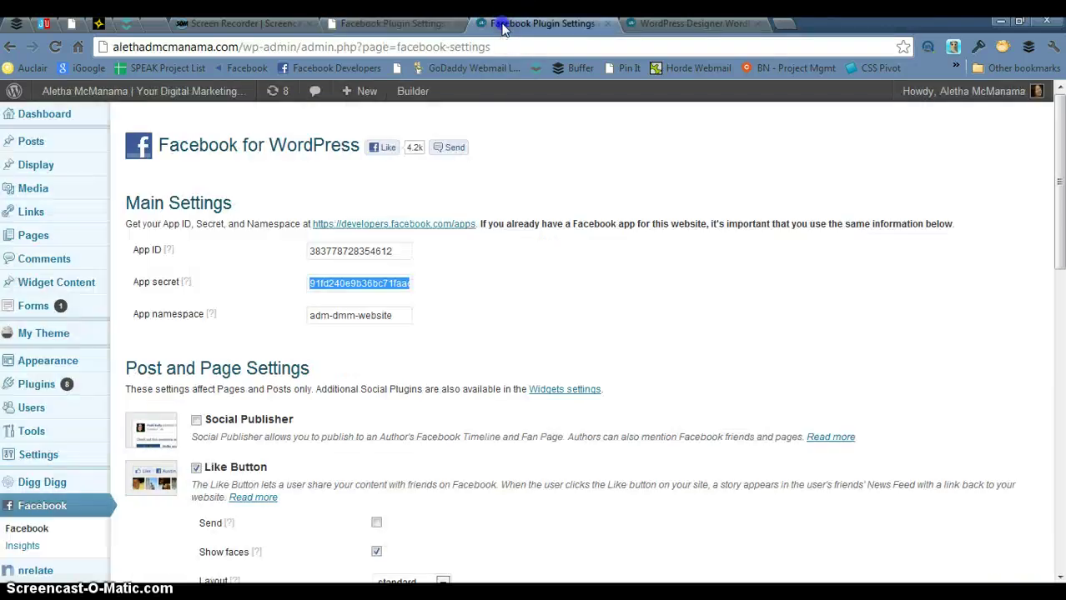
{"action": "left_click_drag", "start_coordinate": [409, 317], "coordinate": [283, 316]}
{"action": "key", "text": "ctrl+c"}
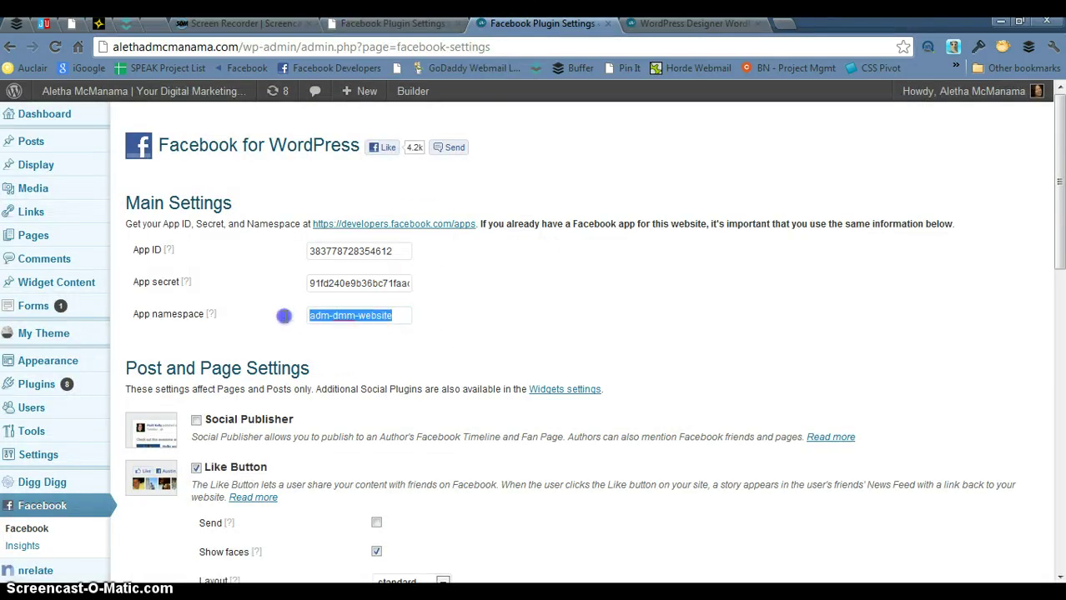
{"action": "left_click", "coordinate": [386, 26]}
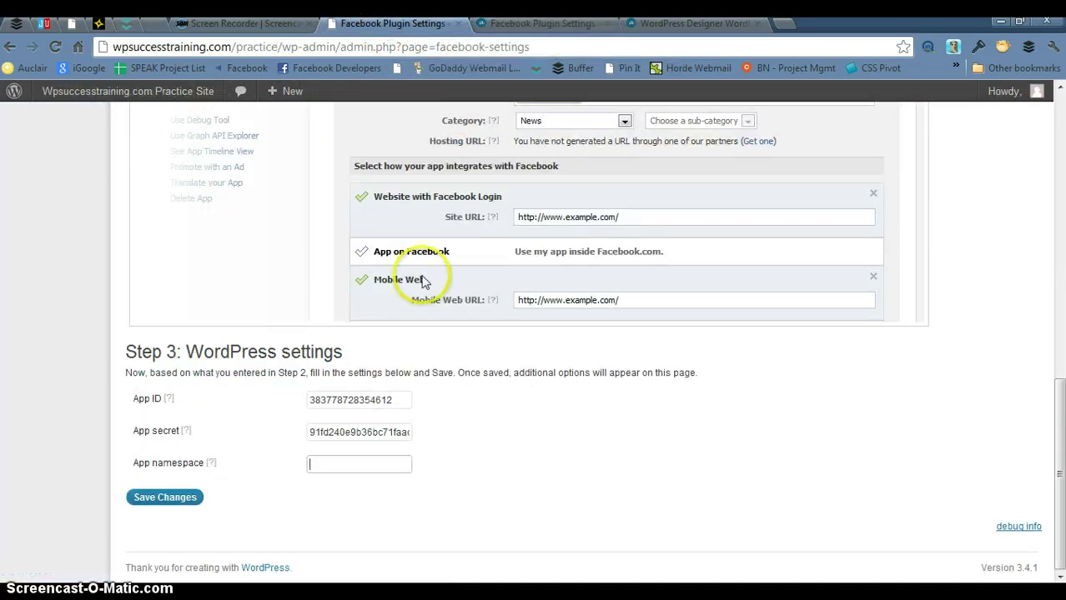
{"action": "key", "text": "ctrl+v"}
{"action": "left_click", "coordinate": [554, 477]}
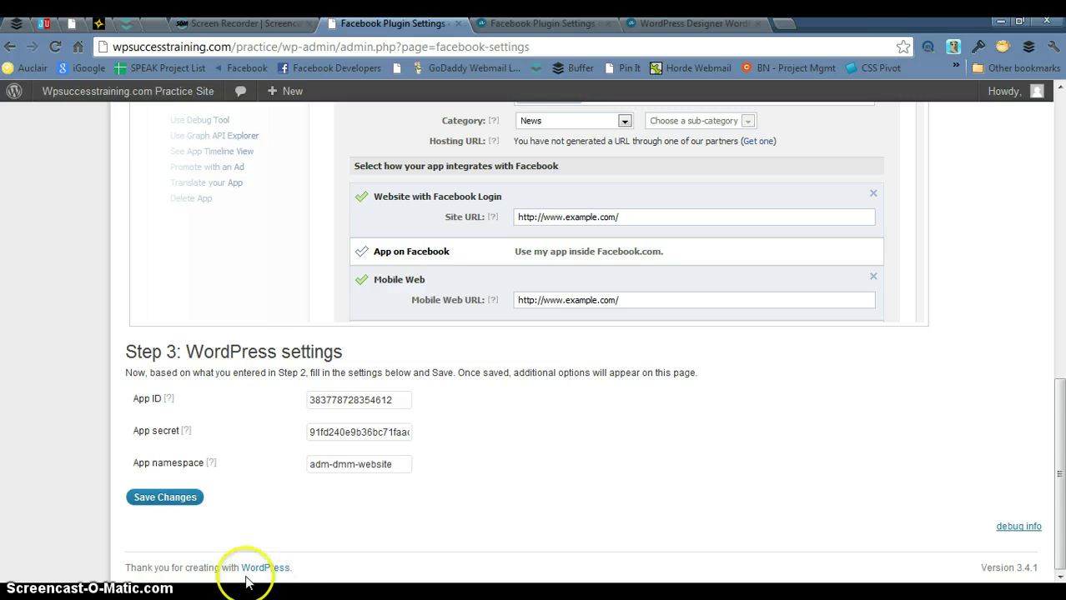
{"action": "left_click", "coordinate": [182, 498]}
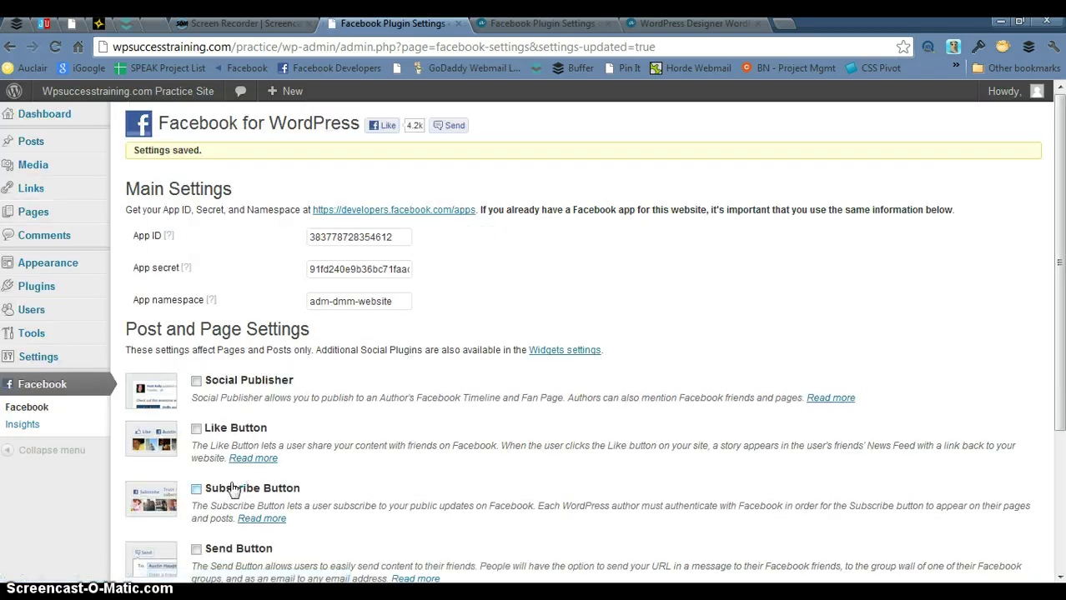
Step: Enable the Like Button in the Post and Page Settings and include its Send option
{"action": "scroll", "coordinate": [380, 394], "scroll_direction": "down", "scroll_amount": 1}
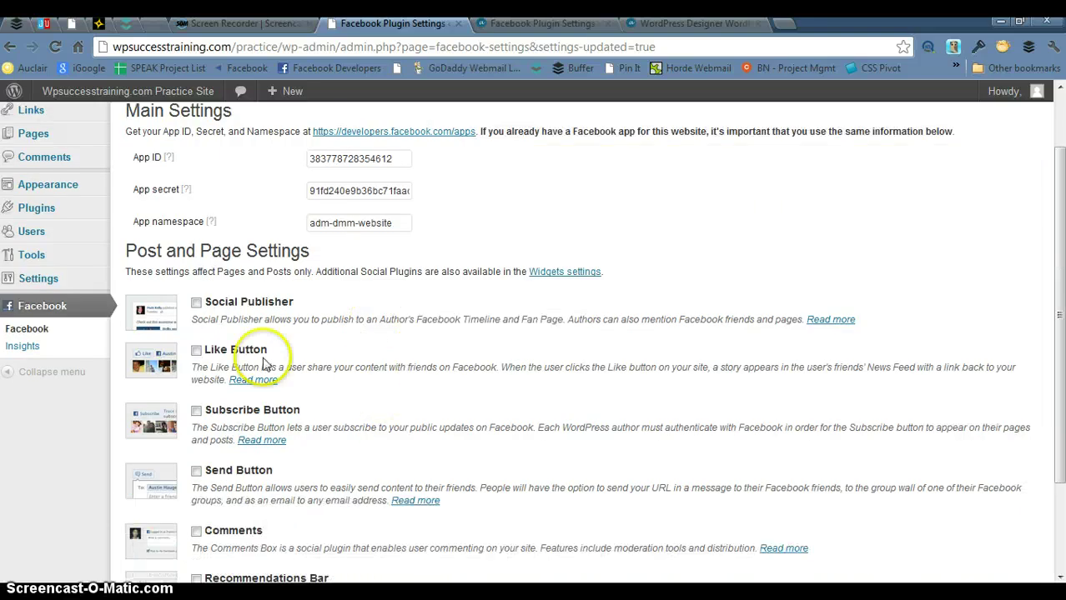
{"action": "left_click", "coordinate": [195, 349]}
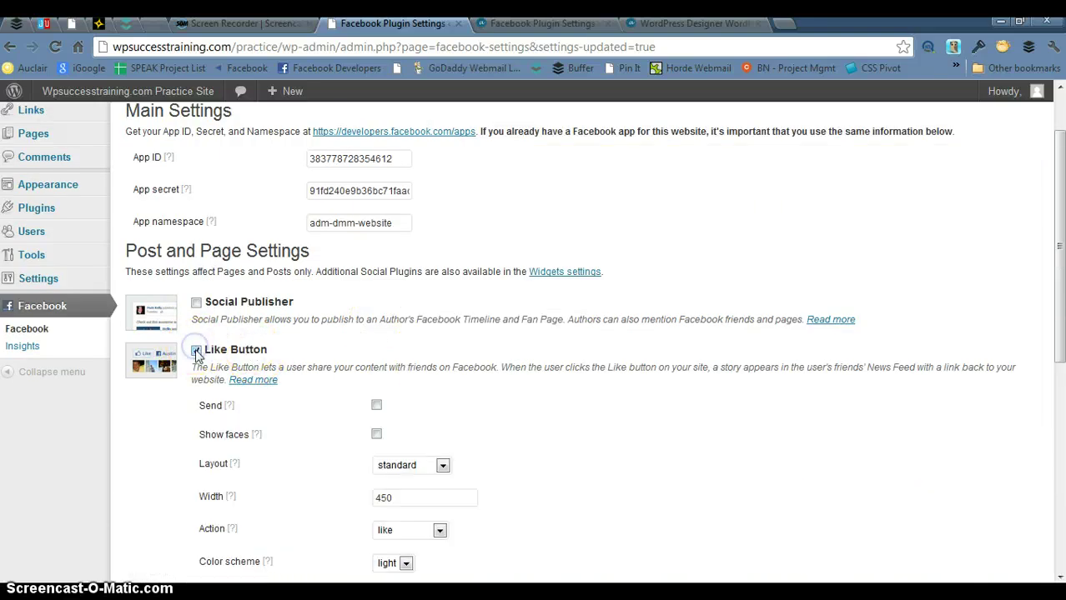
{"action": "scroll", "coordinate": [317, 367], "scroll_direction": "down", "scroll_amount": 2}
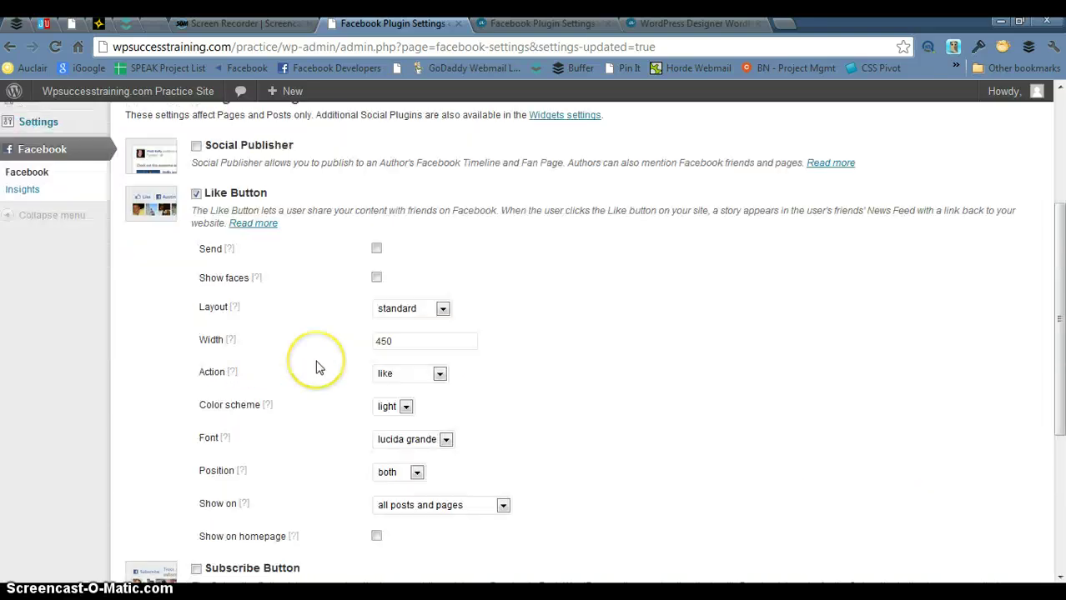
{"action": "left_click", "coordinate": [376, 251]}
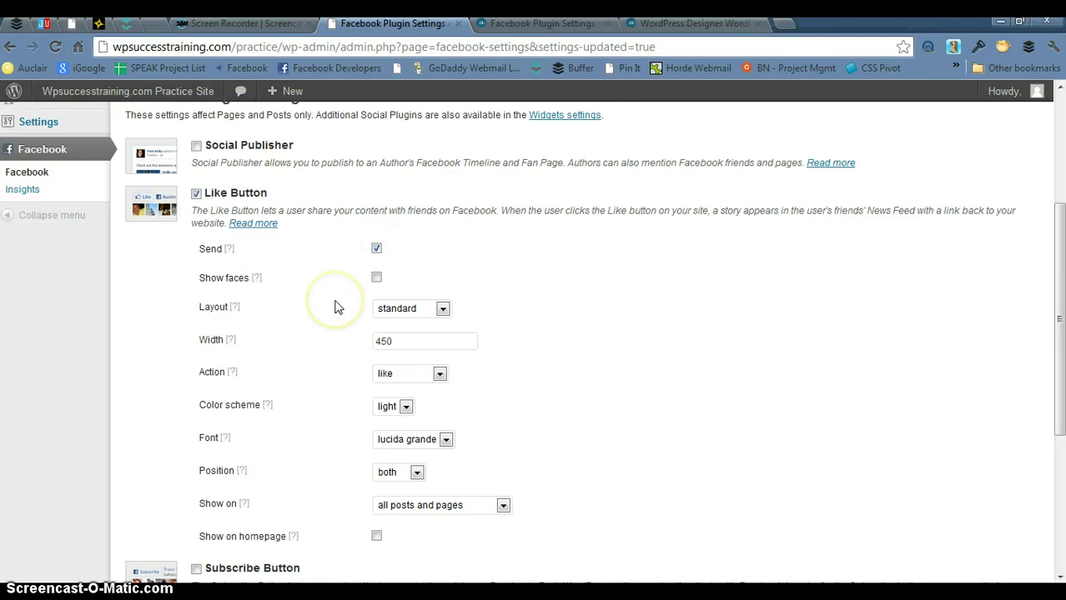
Step: Enable Comments and the Recommendations Bar with their default options, and save the plugin settings
{"action": "scroll", "coordinate": [337, 306], "scroll_direction": "down", "scroll_amount": 1}
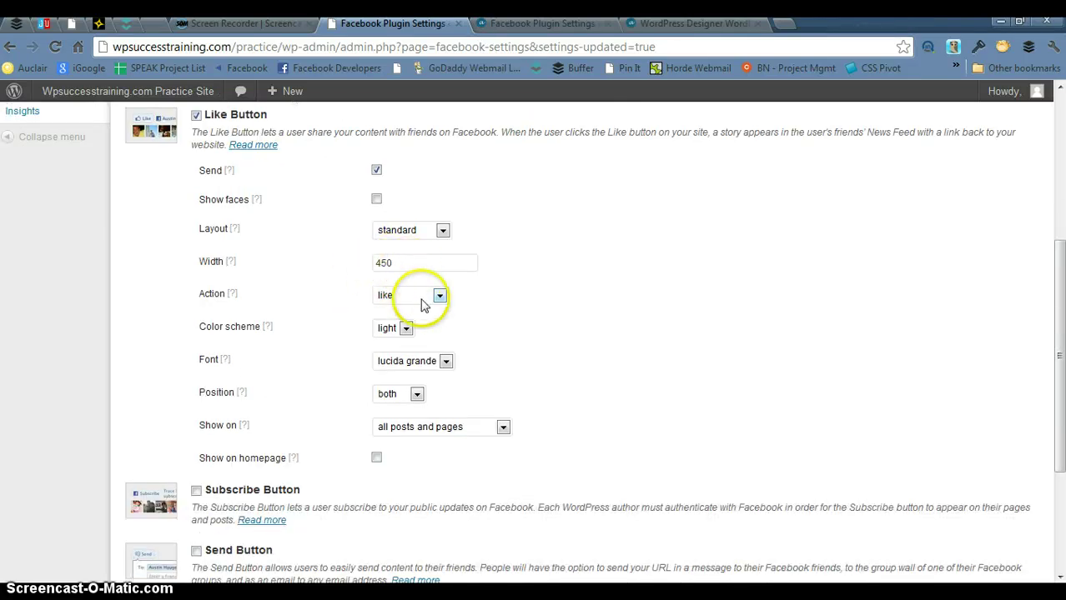
{"action": "scroll", "coordinate": [349, 426], "scroll_direction": "down", "scroll_amount": 1}
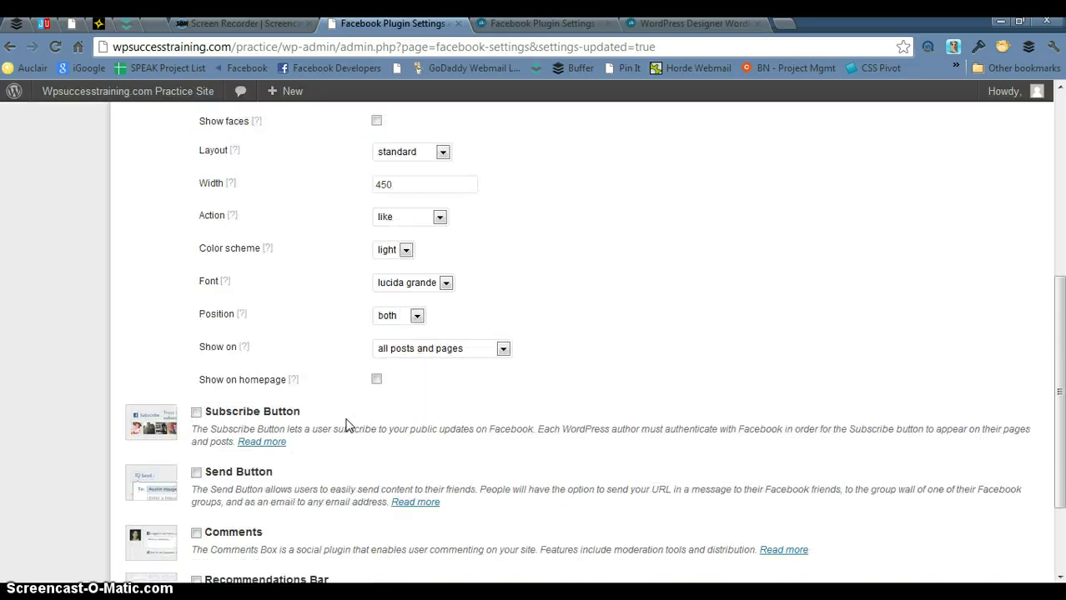
{"action": "scroll", "coordinate": [349, 426], "scroll_direction": "down", "scroll_amount": 1}
{"action": "scroll", "coordinate": [348, 426], "scroll_direction": "down", "scroll_amount": 1}
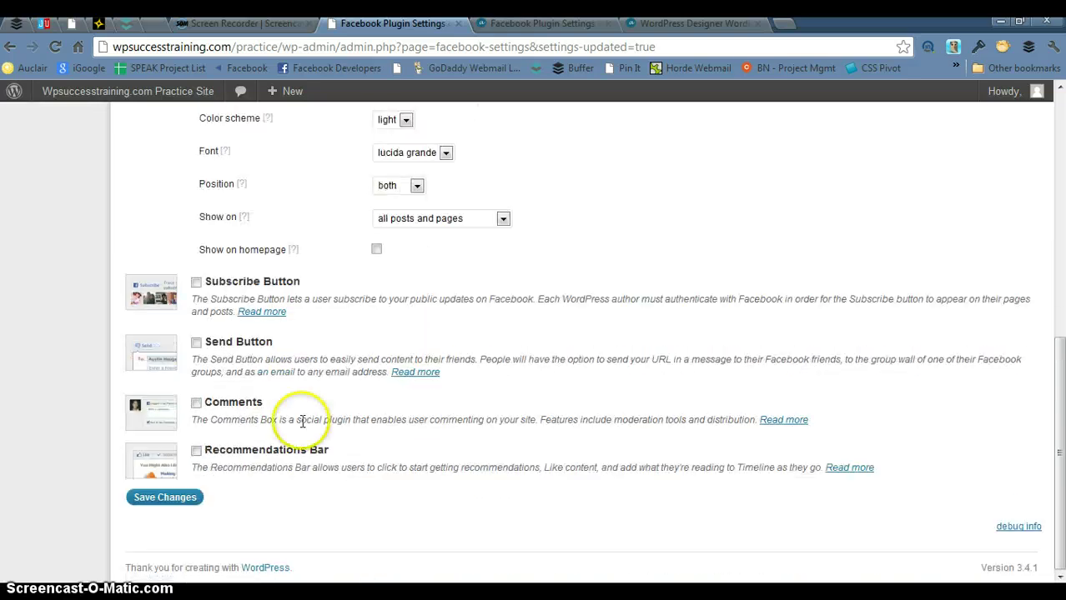
{"action": "left_click", "coordinate": [196, 403]}
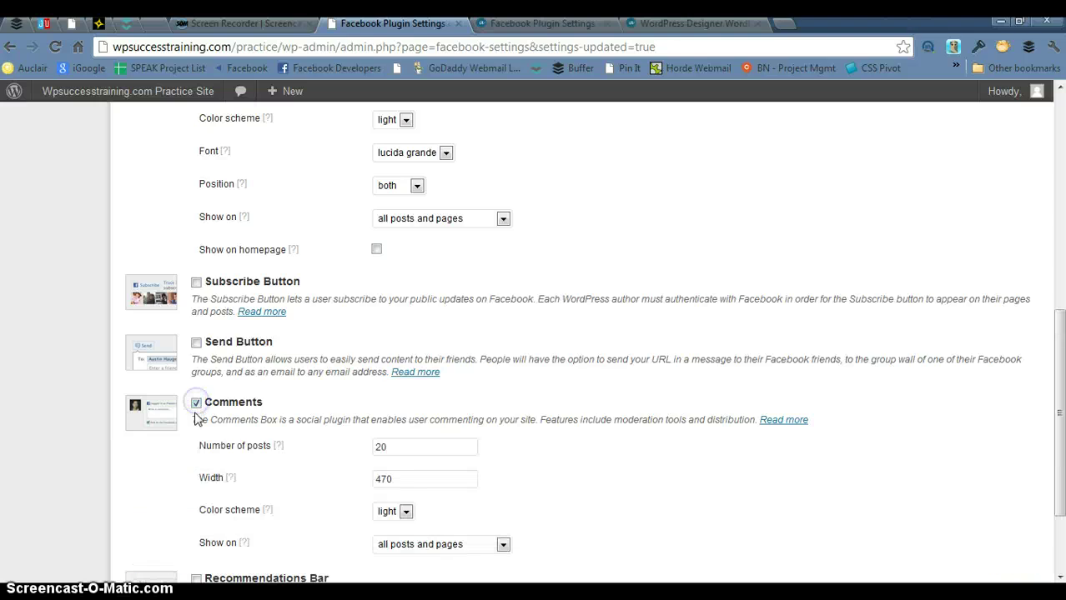
{"action": "scroll", "coordinate": [183, 421], "scroll_direction": "down", "scroll_amount": 2}
{"action": "left_click", "coordinate": [196, 452]}
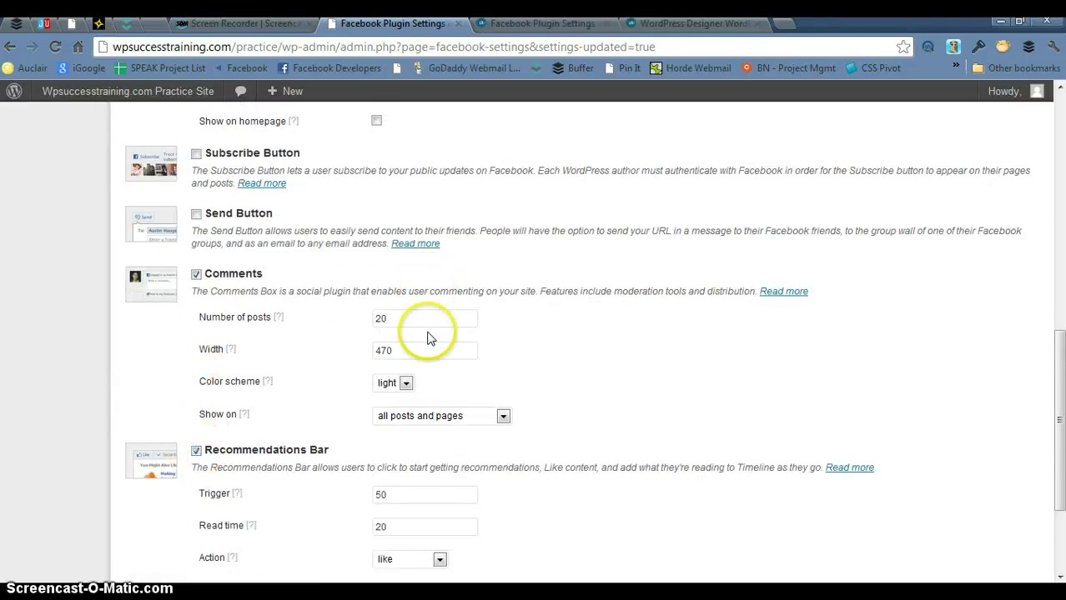
{"action": "scroll", "coordinate": [352, 452], "scroll_direction": "down", "scroll_amount": 2}
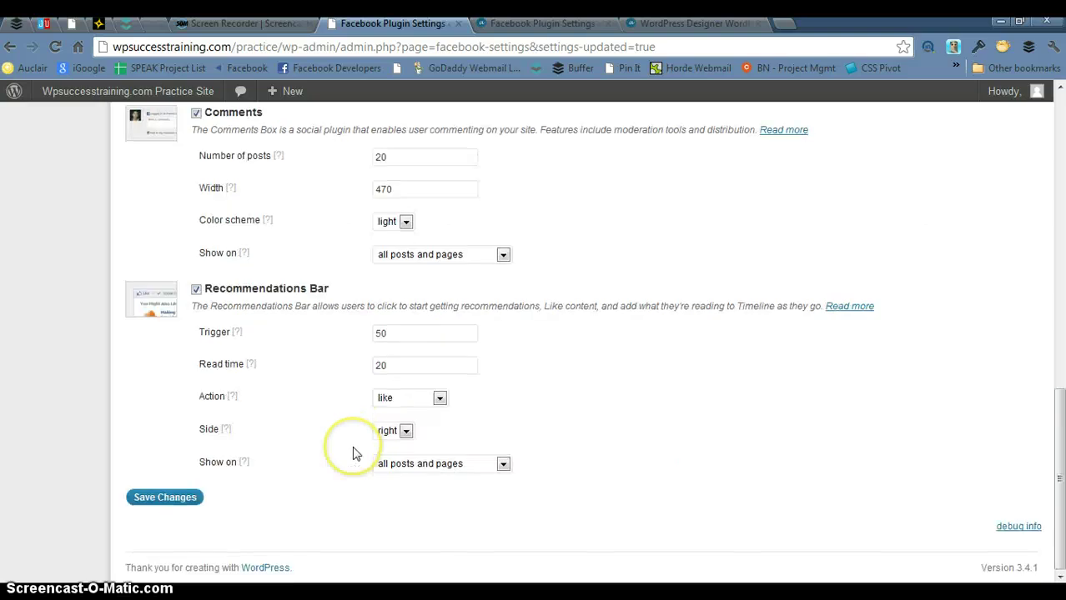
{"action": "left_click", "coordinate": [181, 498]}
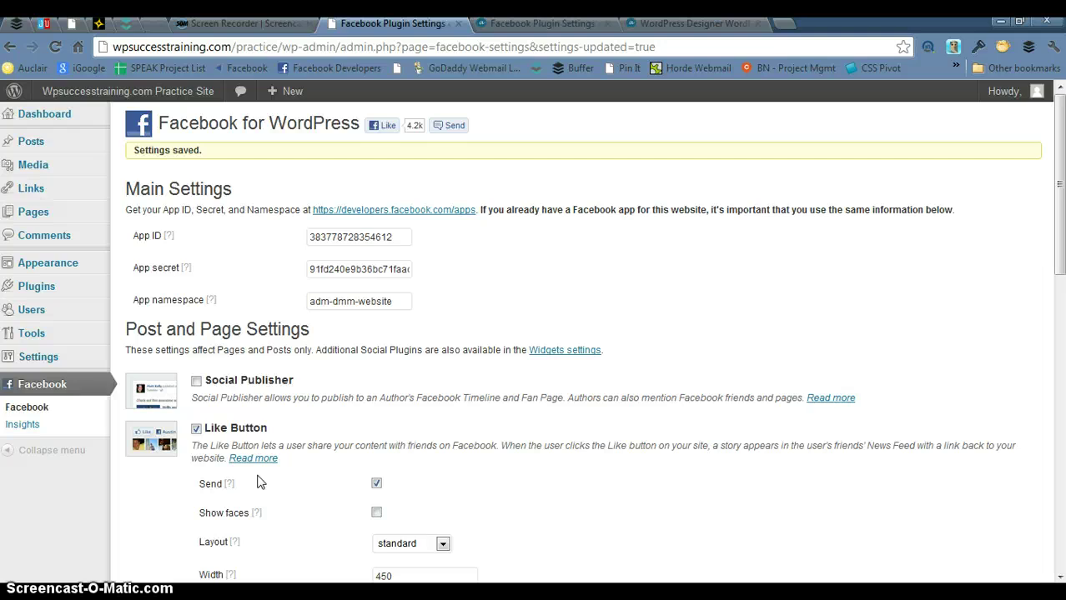
Step: Visit the practice site's front end and open the Hello world! post to examine its Facebook buttons and comments box
{"action": "mouse_move", "coordinate": [131, 94]}
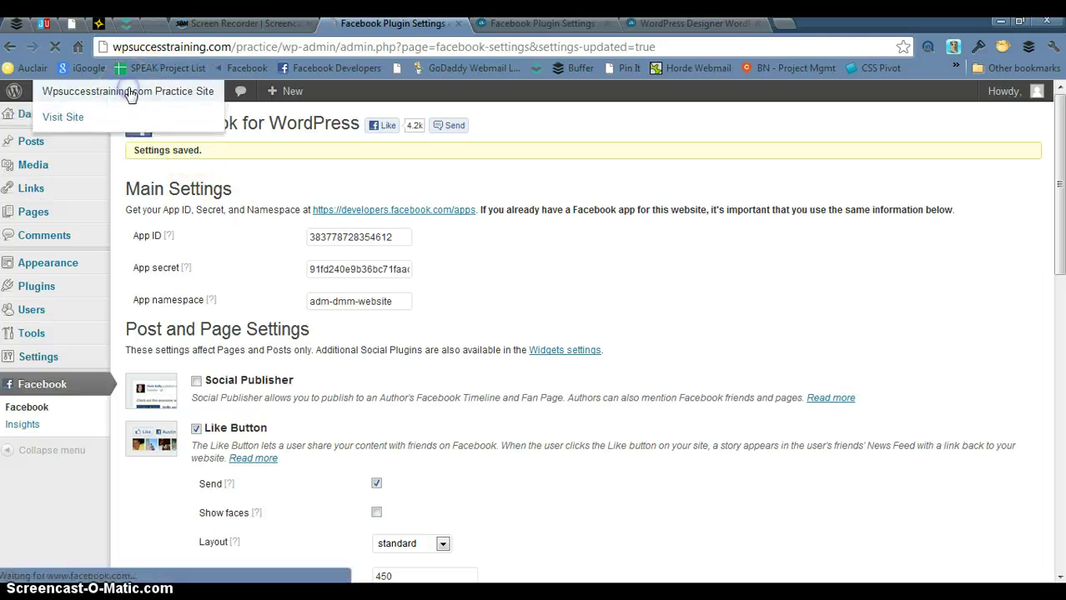
{"action": "left_click", "coordinate": [131, 93]}
{"action": "scroll", "coordinate": [284, 302], "scroll_direction": "down", "scroll_amount": 3}
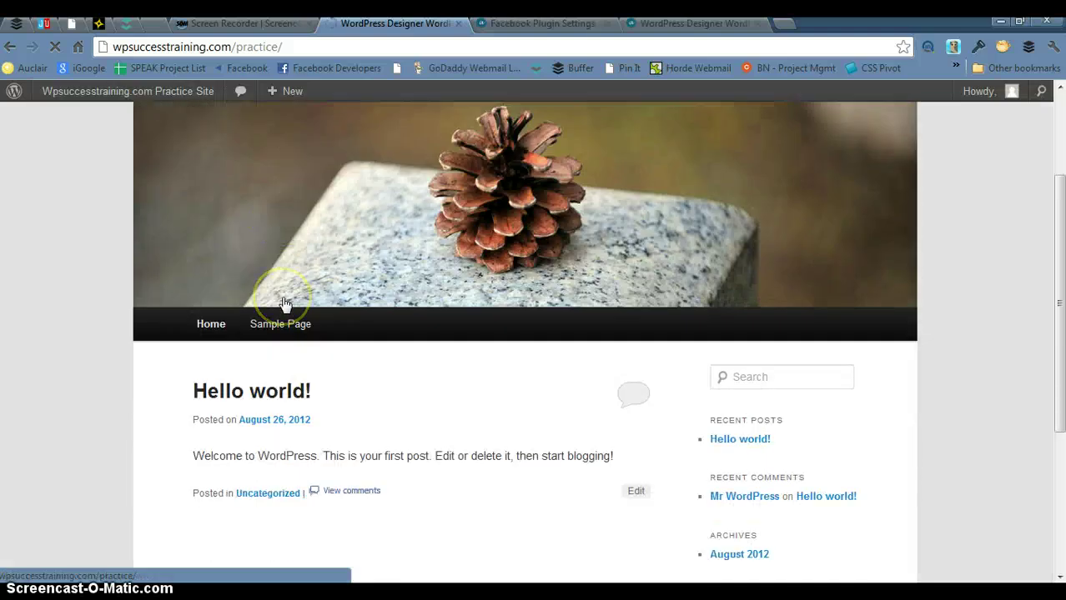
{"action": "scroll", "coordinate": [285, 302], "scroll_direction": "down", "scroll_amount": 3}
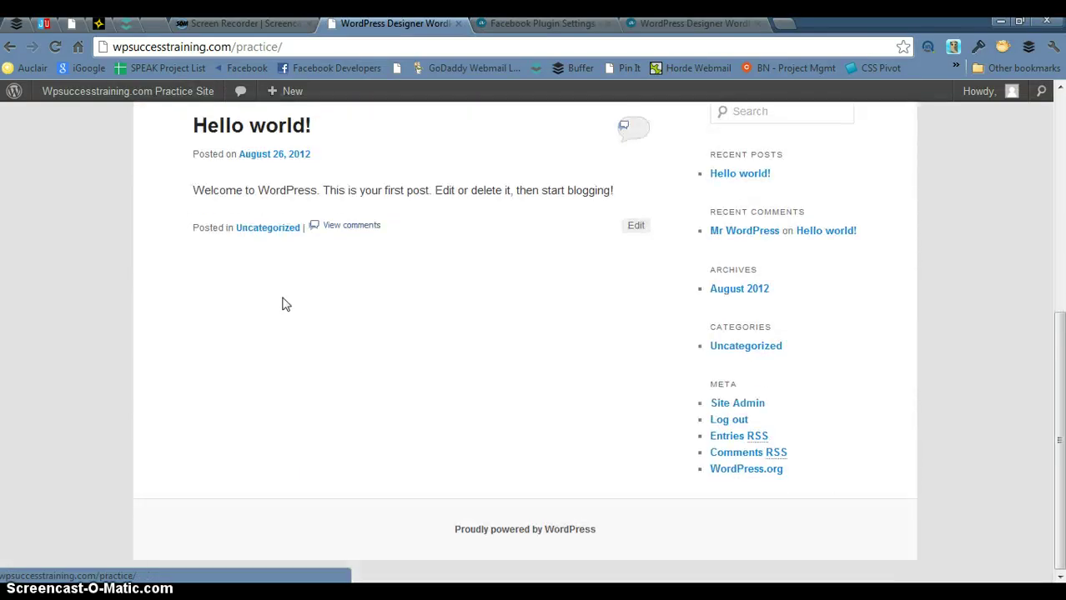
{"action": "scroll", "coordinate": [285, 303], "scroll_direction": "up", "scroll_amount": 2}
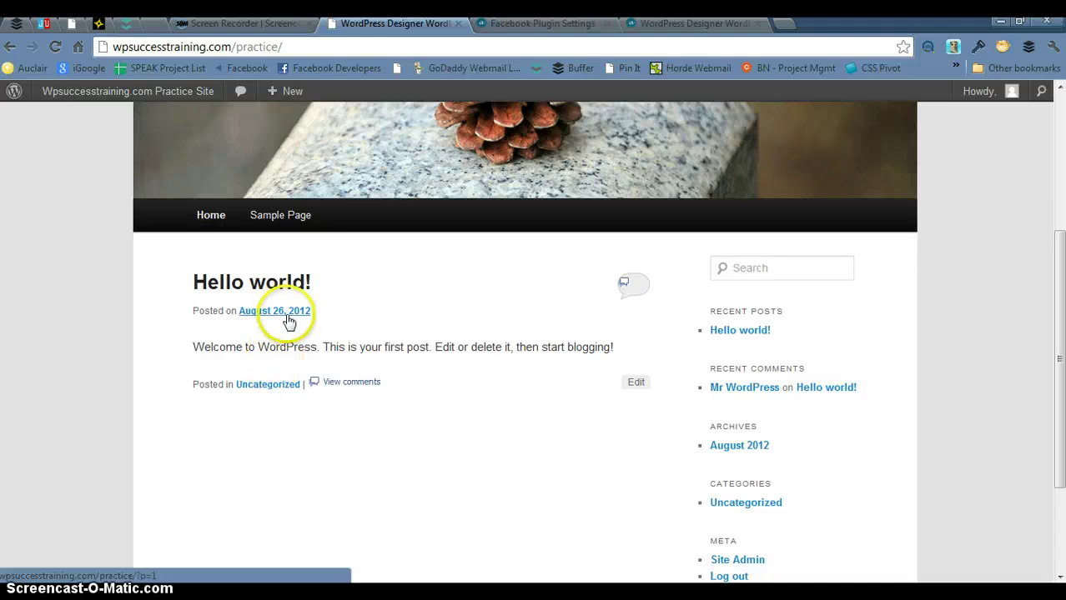
{"action": "left_click", "coordinate": [285, 310]}
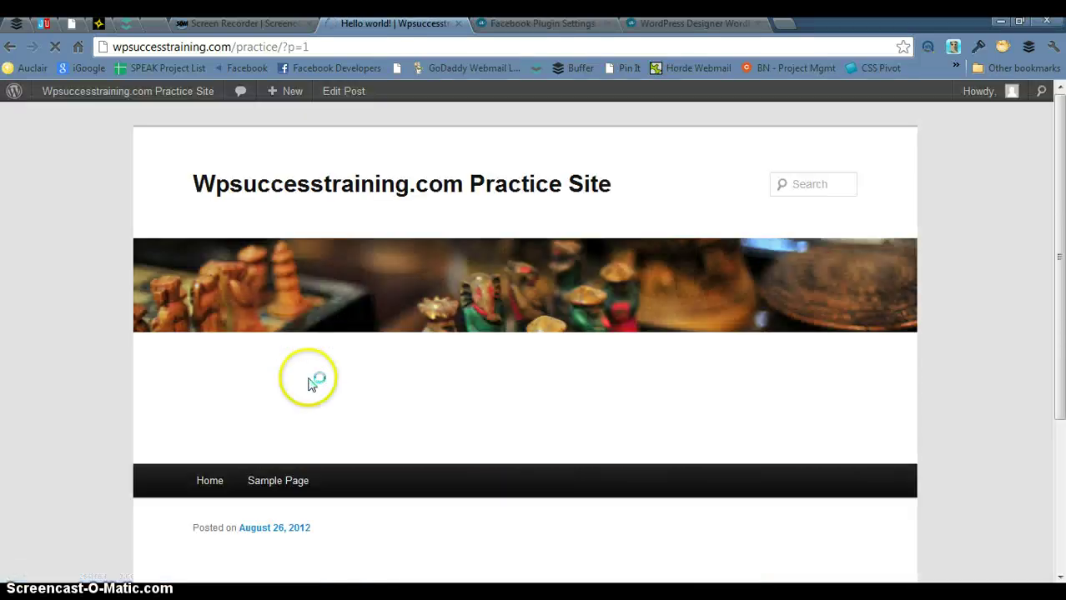
{"action": "scroll", "coordinate": [306, 382], "scroll_direction": "down", "scroll_amount": 4}
{"action": "scroll", "coordinate": [309, 381], "scroll_direction": "down", "scroll_amount": 1}
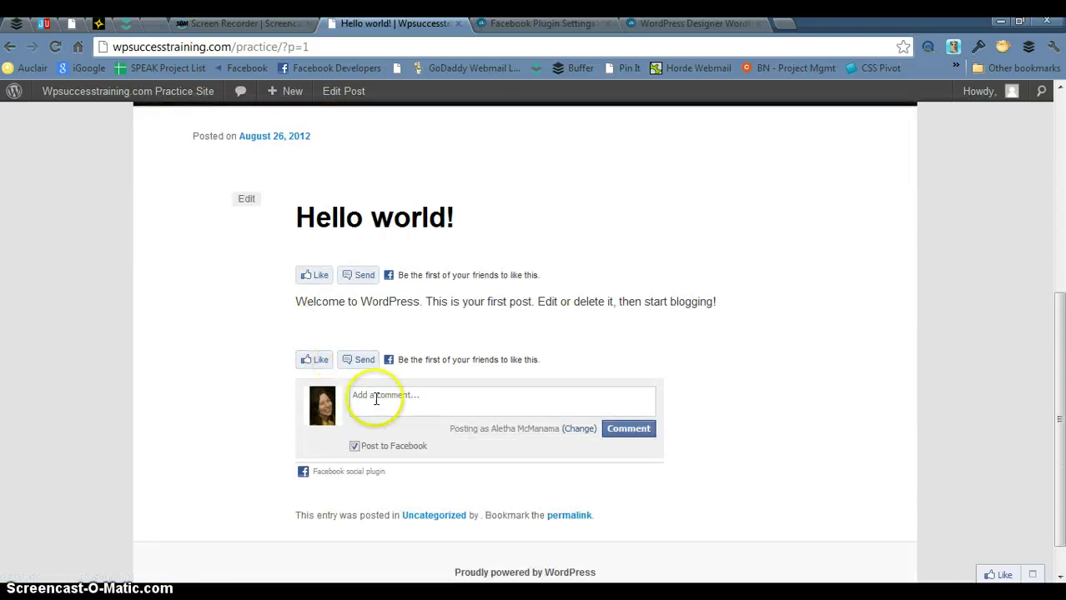
Step: Like the Hello world! post through the Recommendations Bar and expand the bar
{"action": "left_click", "coordinate": [1010, 581]}
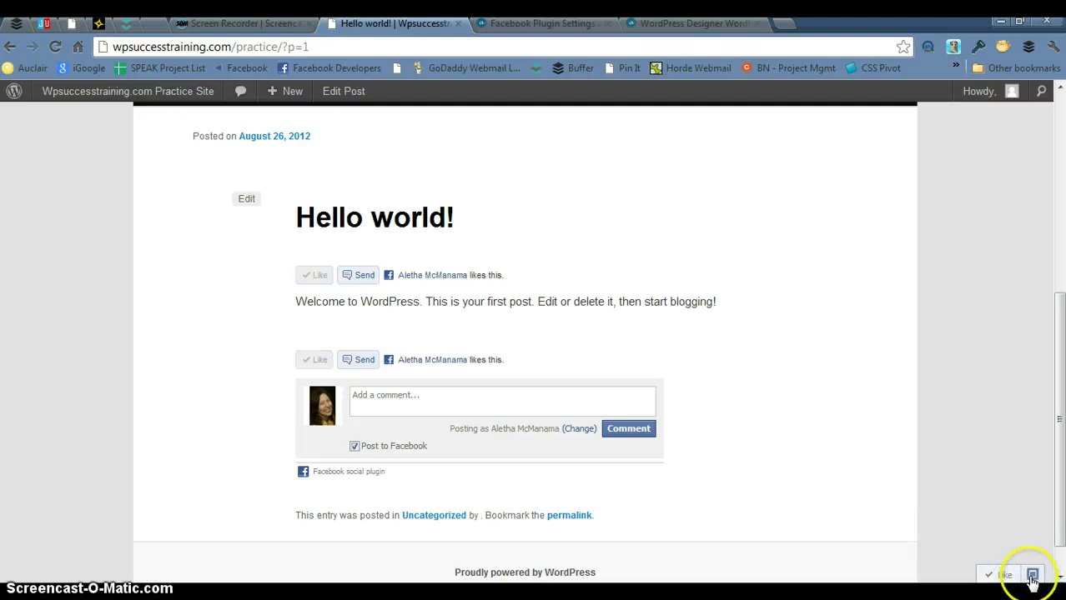
{"action": "left_click", "coordinate": [1032, 577]}
{"action": "scroll", "coordinate": [969, 561], "scroll_direction": "down", "scroll_amount": 1}
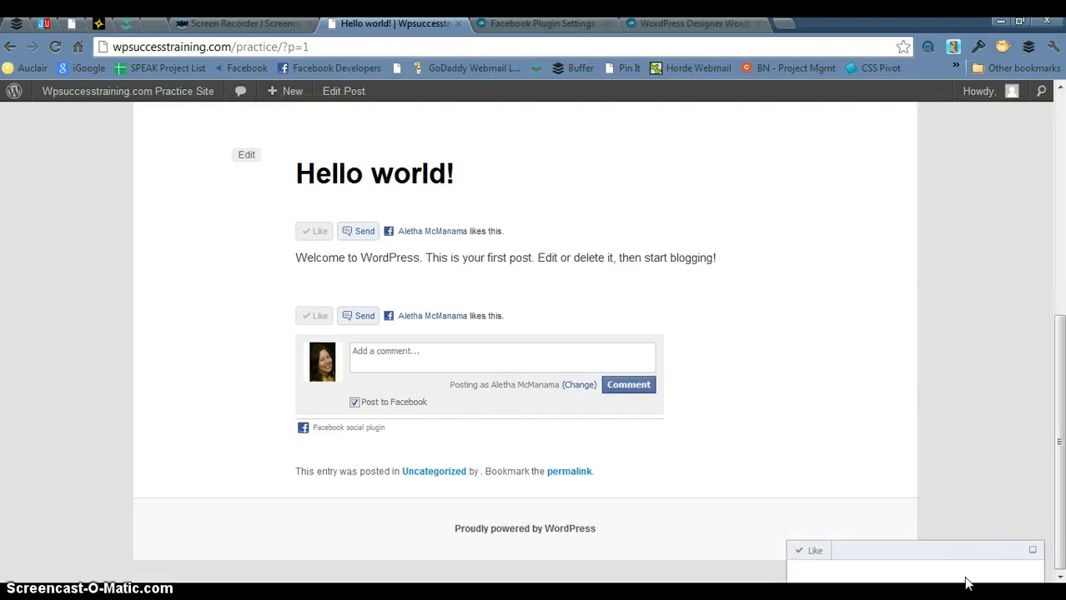
Step: Return from the Hello world! post to the practice site's WordPress dashboard
{"action": "scroll", "coordinate": [798, 451], "scroll_direction": "up", "scroll_amount": 5}
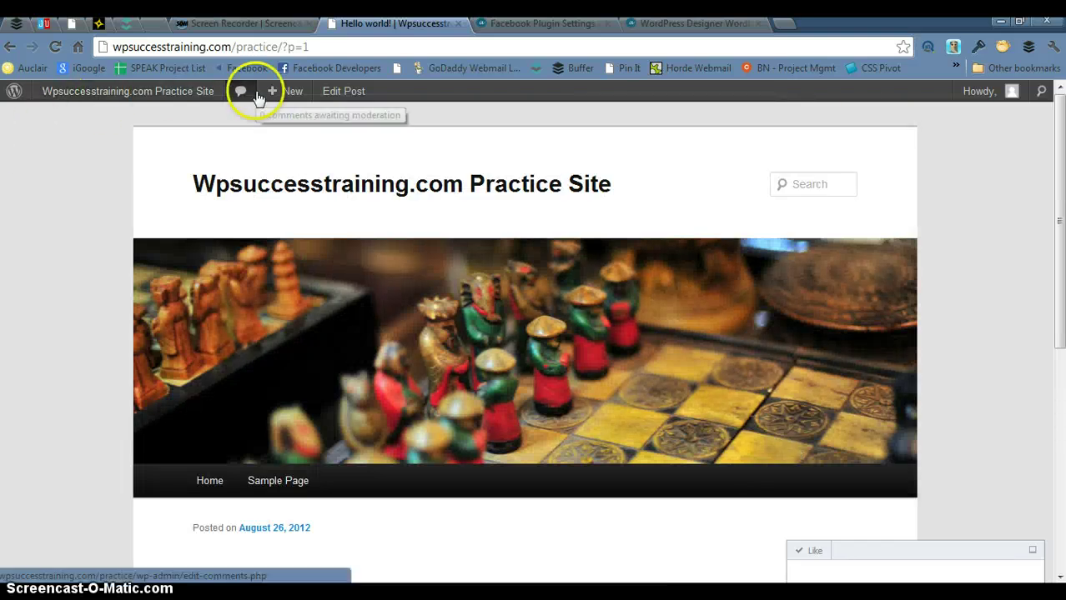
{"action": "mouse_move", "coordinate": [166, 95]}
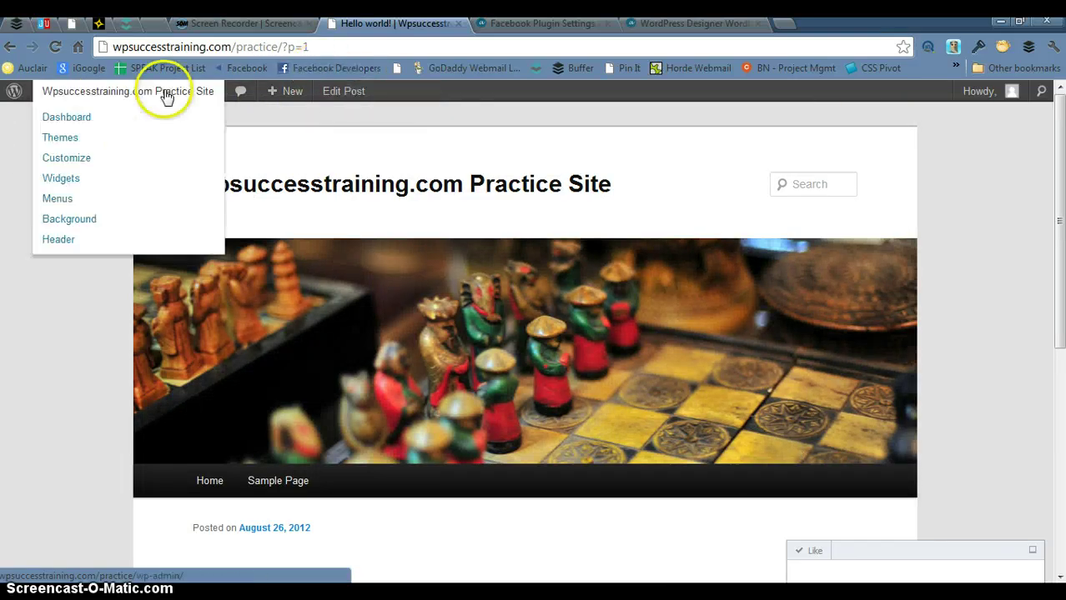
{"action": "left_click", "coordinate": [61, 240]}
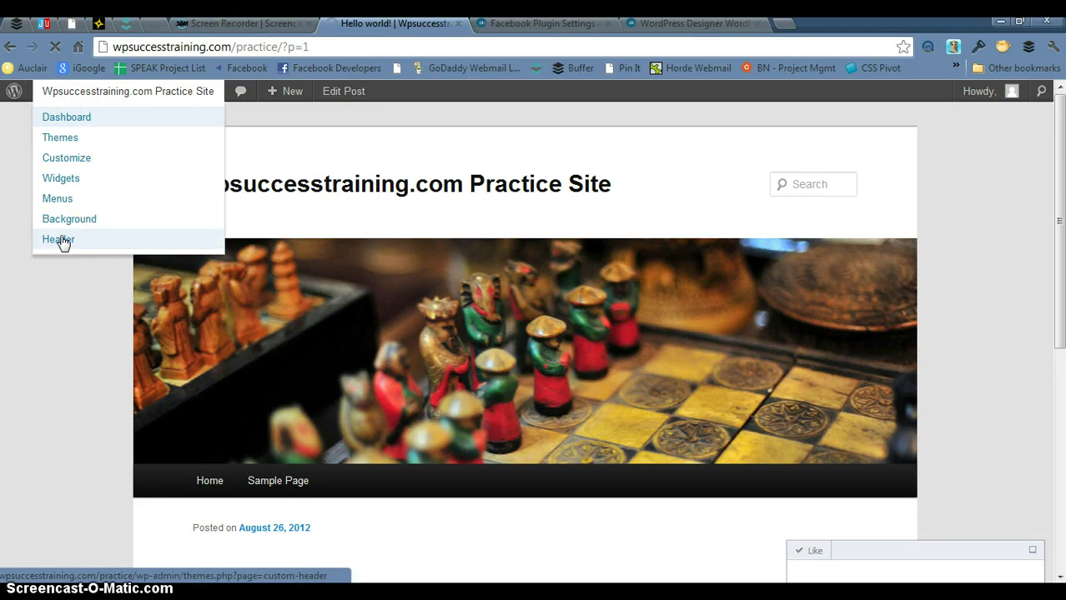
Step: Search for a new plugin to install with the keywords "twitter widget pro"
{"action": "mouse_move", "coordinate": [47, 347]}
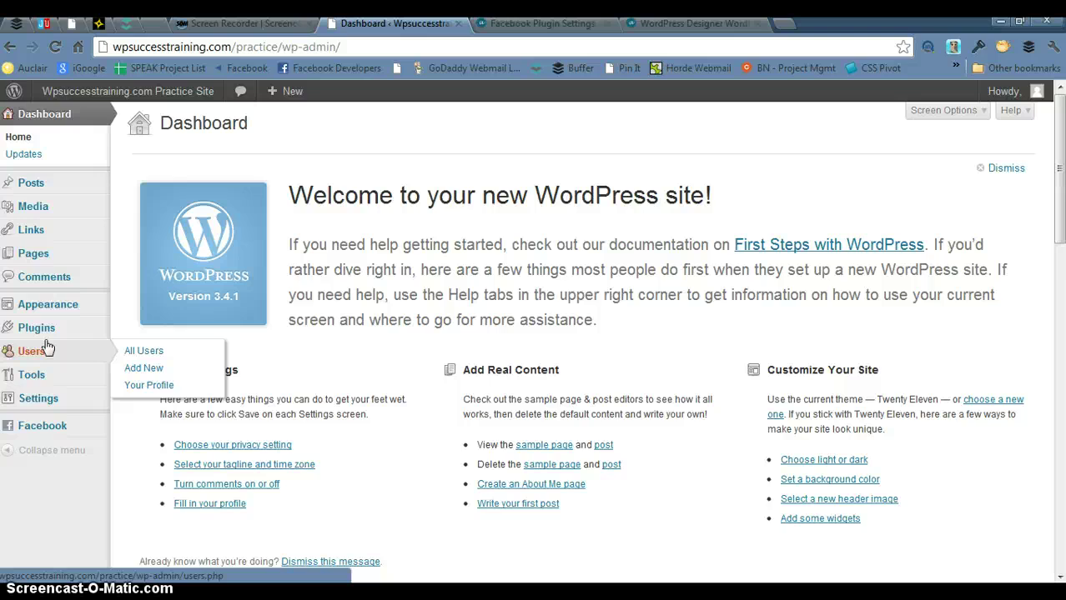
{"action": "left_click", "coordinate": [137, 345]}
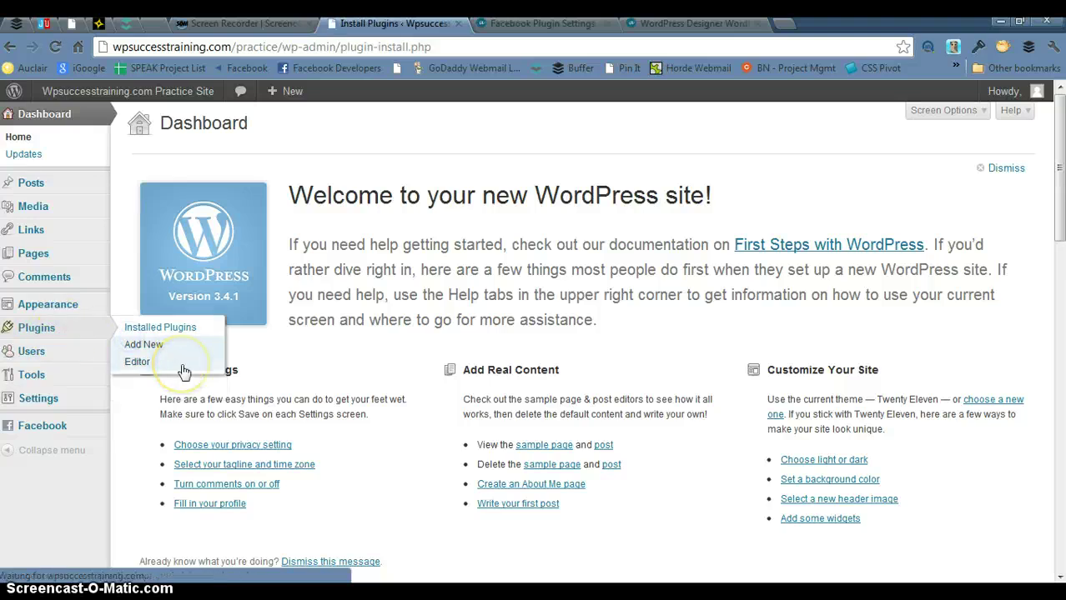
{"action": "left_click", "coordinate": [203, 241]}
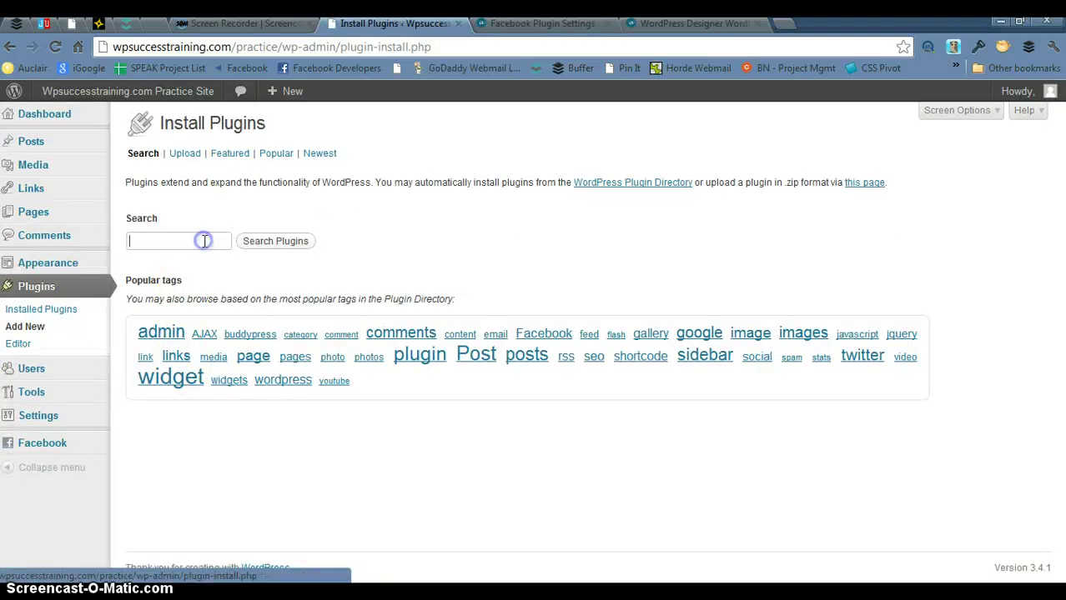
{"action": "type", "text": "tw"}
{"action": "left_click", "coordinate": [200, 276]}
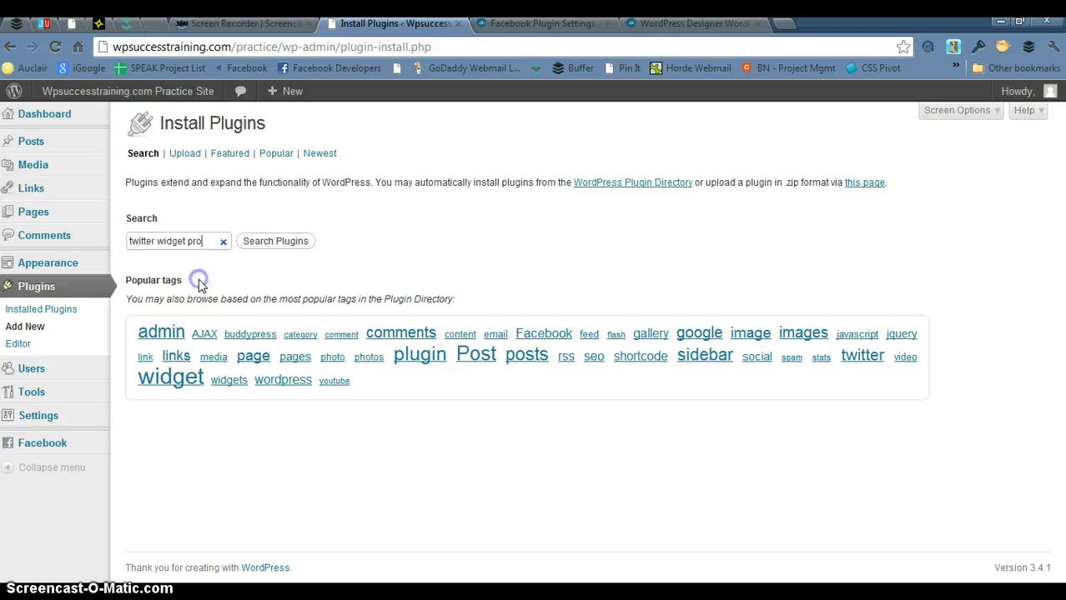
{"action": "left_click", "coordinate": [245, 242]}
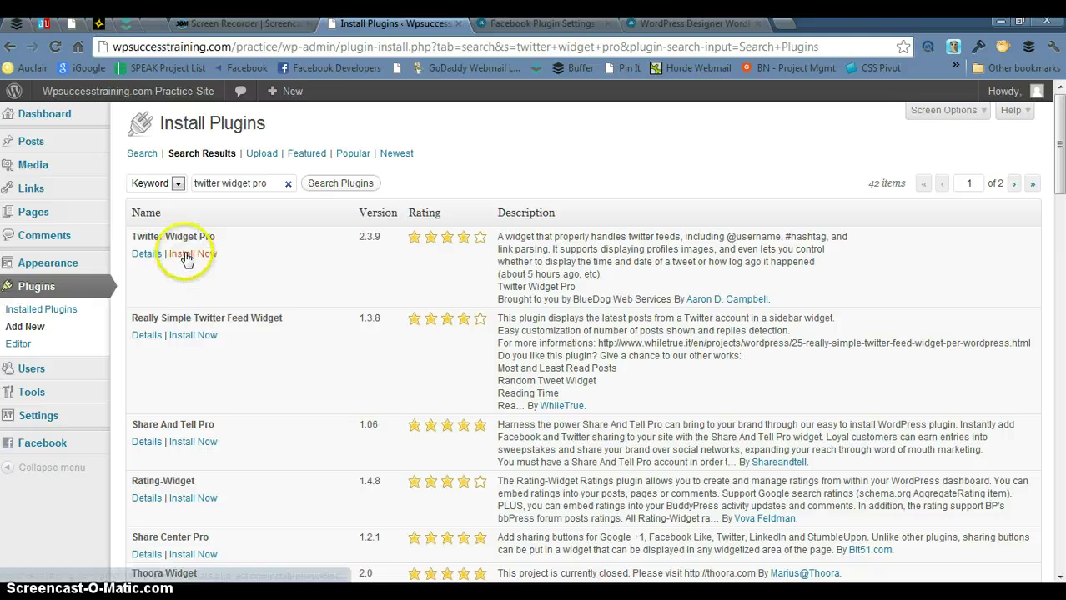
Step: Install the Twitter Widget Pro plugin and activate it
{"action": "left_click", "coordinate": [185, 254]}
{"action": "left_click", "coordinate": [483, 322]}
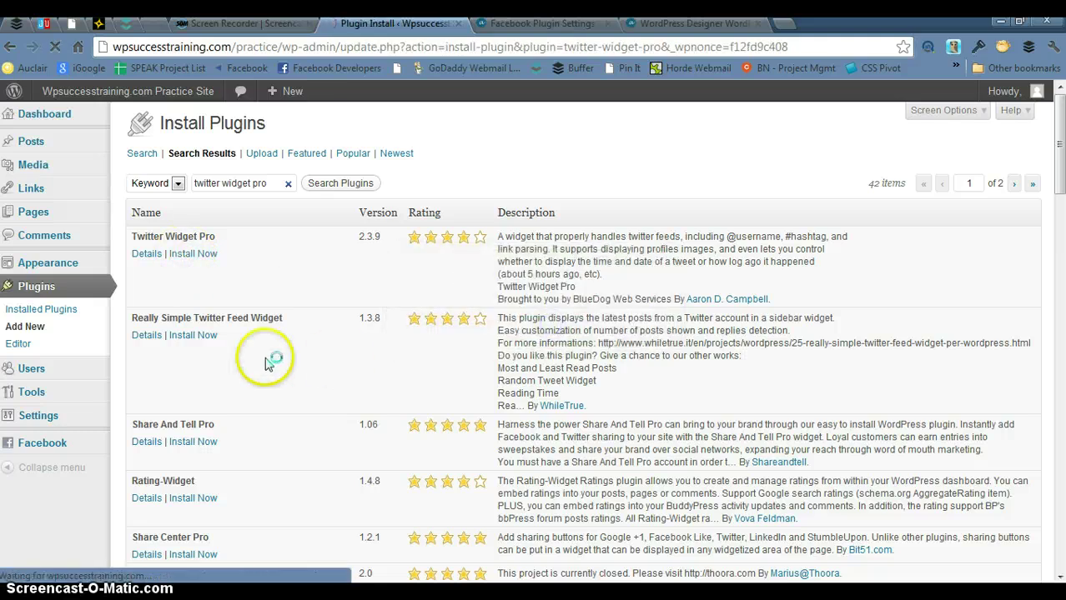
{"action": "left_click", "coordinate": [146, 246]}
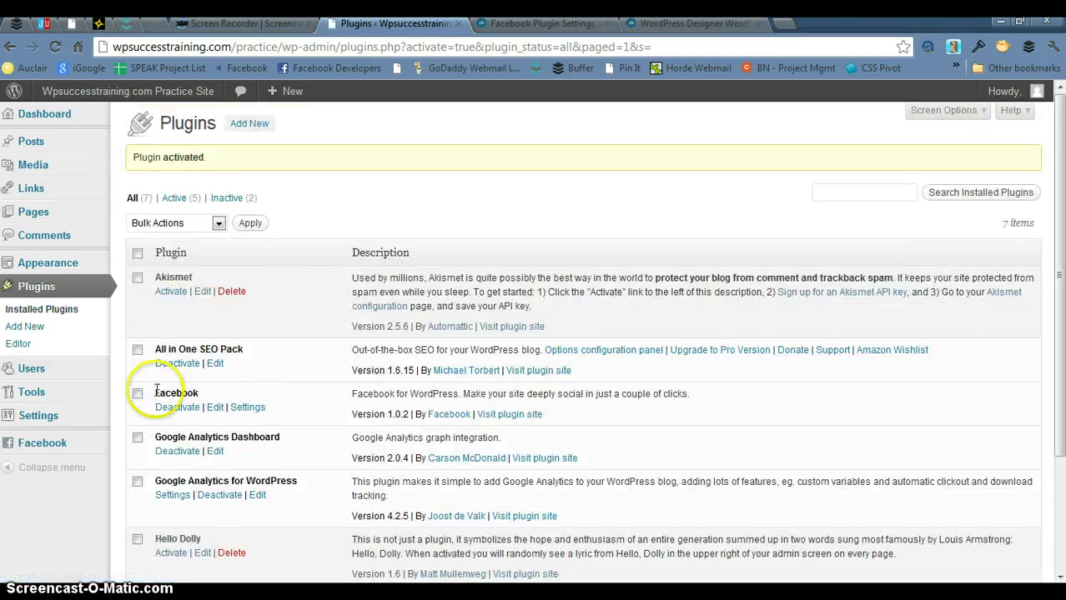
Step: Open the Twitter Widget settings and enter the account owner's Twitter username as the default
{"action": "mouse_move", "coordinate": [96, 427]}
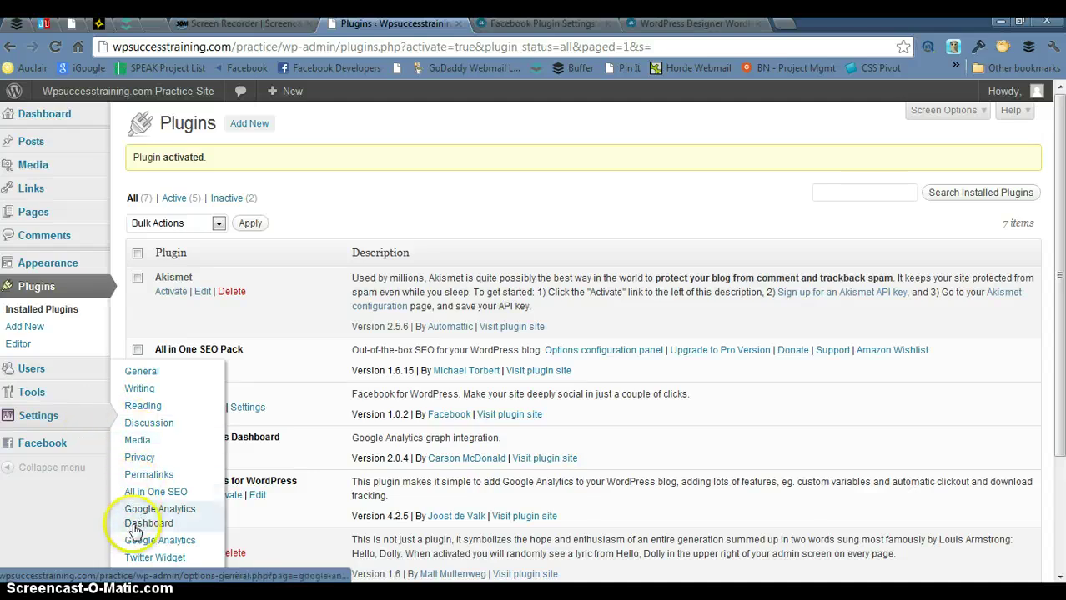
{"action": "left_click", "coordinate": [139, 557]}
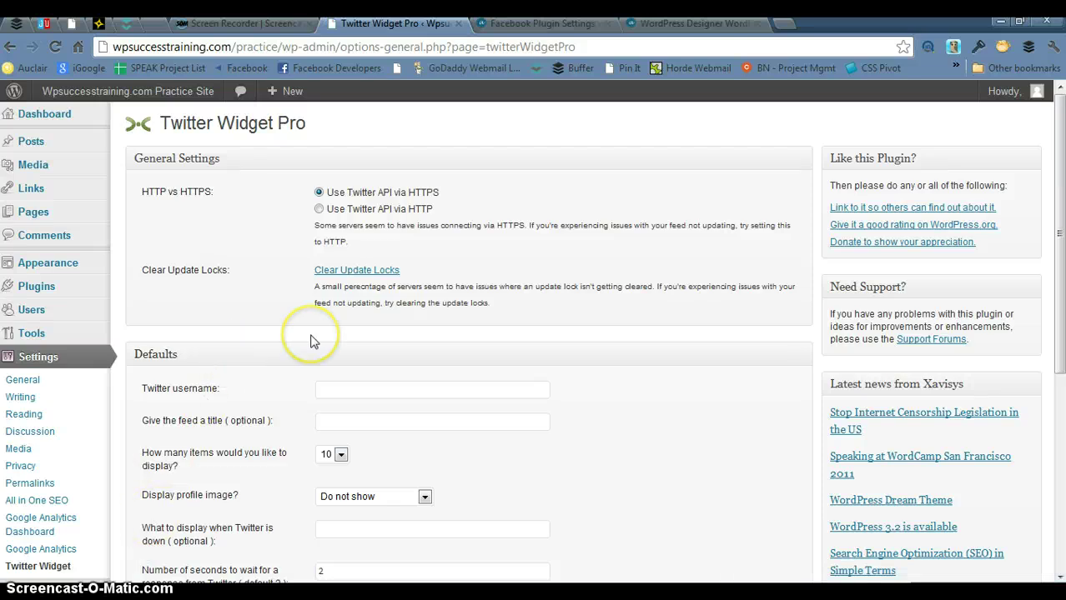
{"action": "left_click", "coordinate": [344, 389]}
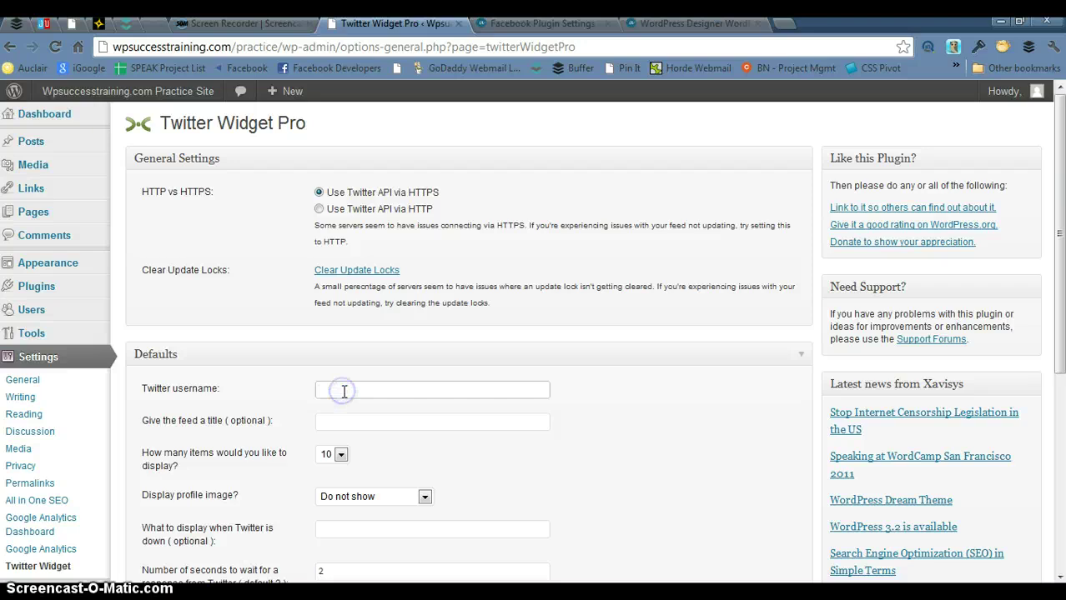
{"action": "type", "text": "a"}
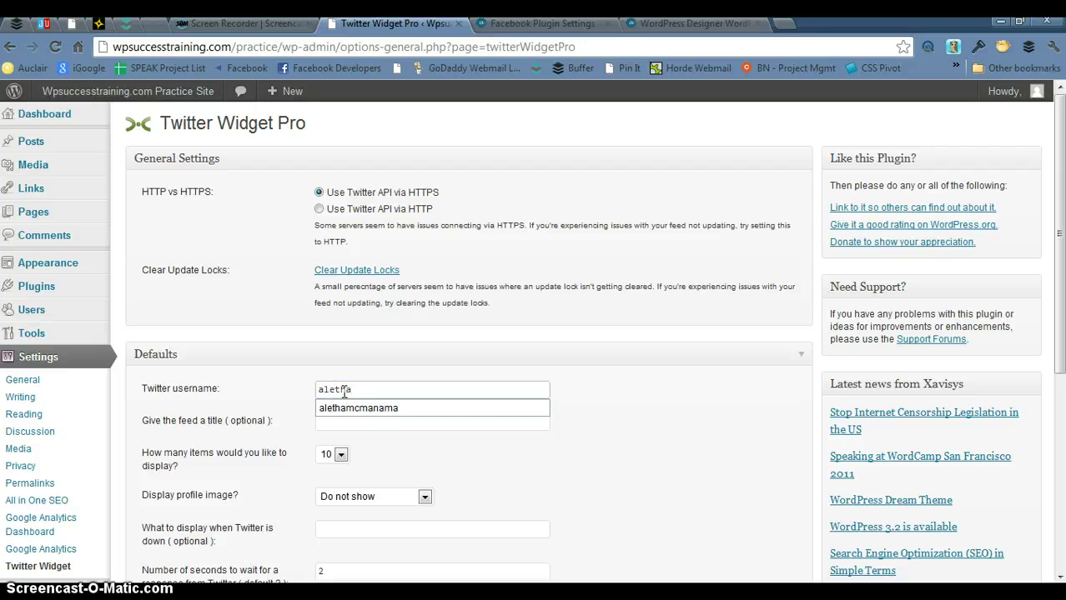
{"action": "type", "text": "letha"}
{"action": "left_click", "coordinate": [350, 407]}
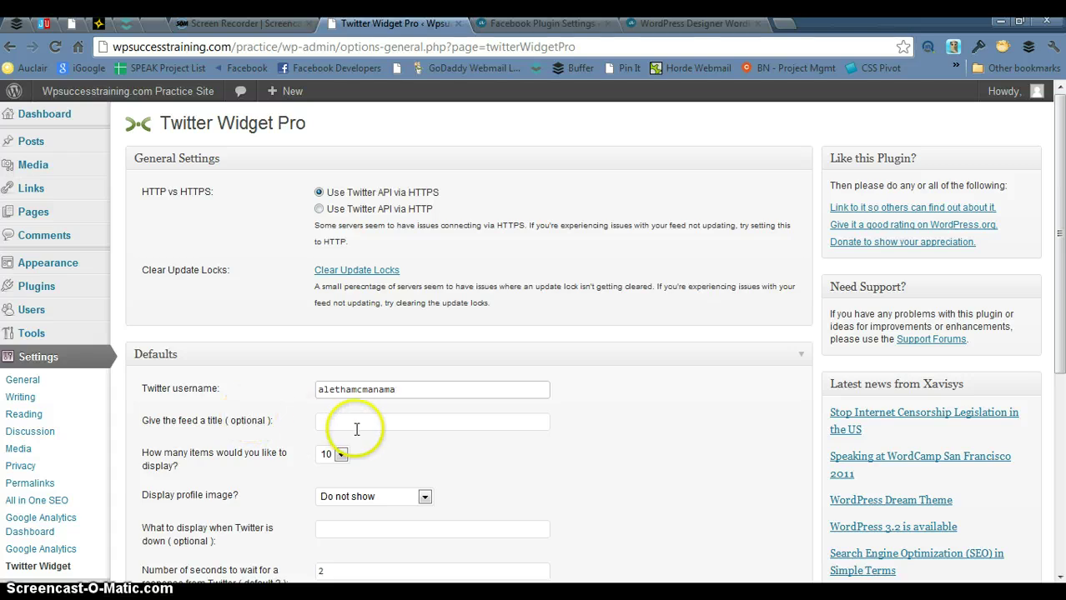
Step: Set the feed to display 3 items and give it a title saying what the account owner is doing
{"action": "left_click", "coordinate": [341, 455]}
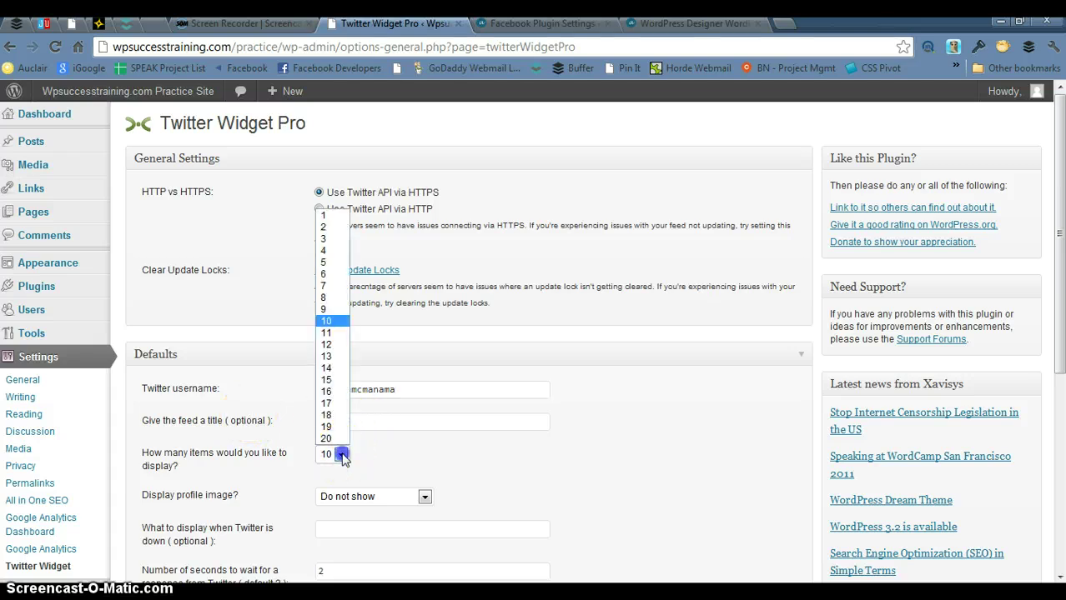
{"action": "left_click", "coordinate": [332, 241]}
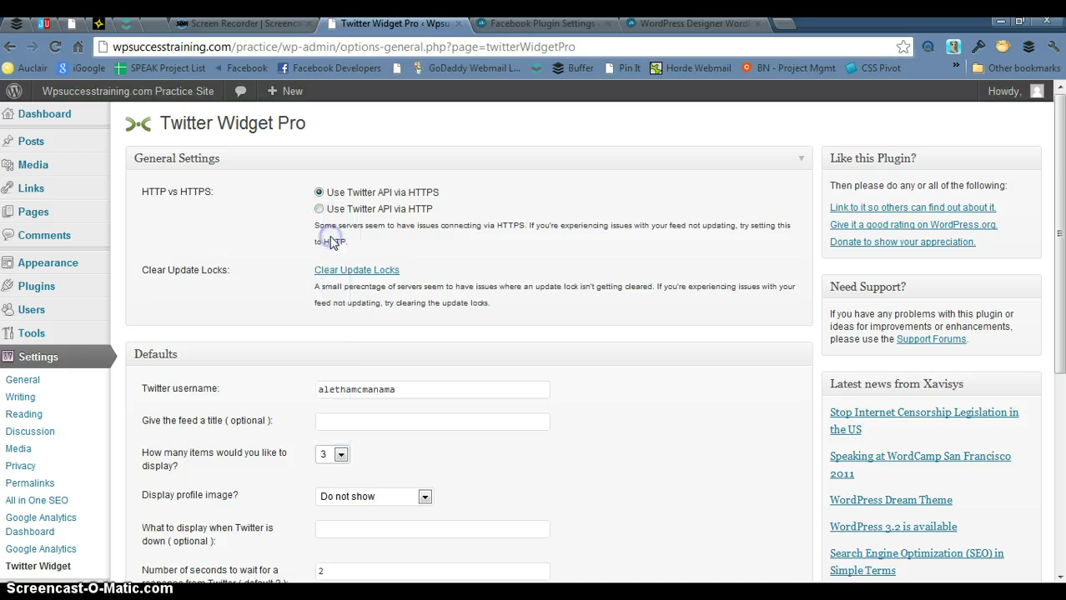
{"action": "left_click", "coordinate": [347, 422]}
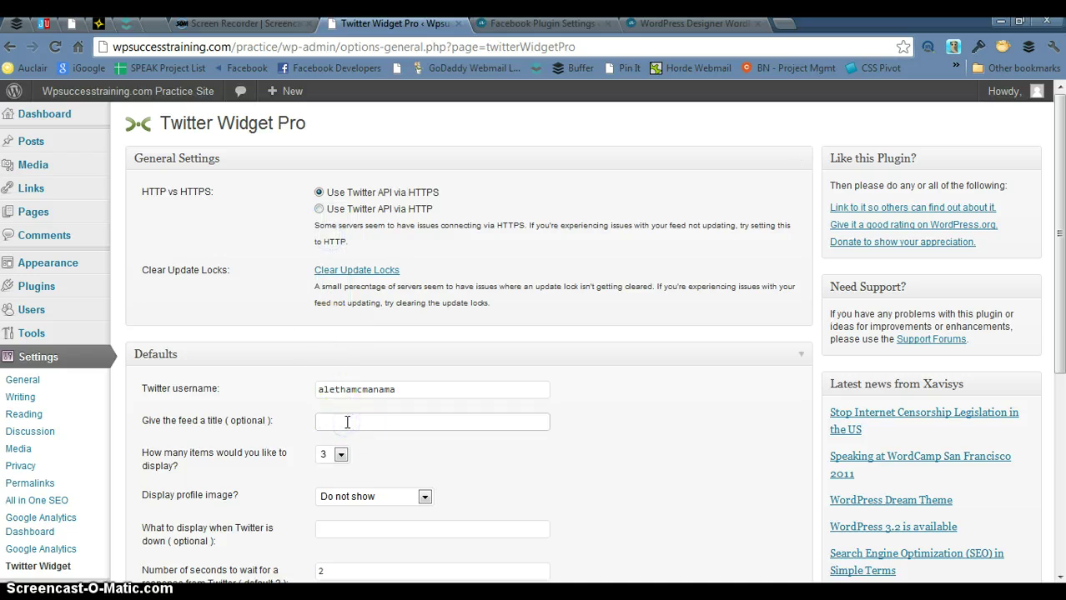
{"action": "type", "text": "What aletha is Doing..."}
{"action": "left_click", "coordinate": [587, 485]}
Step: Review the remaining Twitter Widget Pro defaults, including the retweet, Tweet Intents and Follow Link options, and save the settings
{"action": "scroll", "coordinate": [594, 486], "scroll_direction": "down", "scroll_amount": 2}
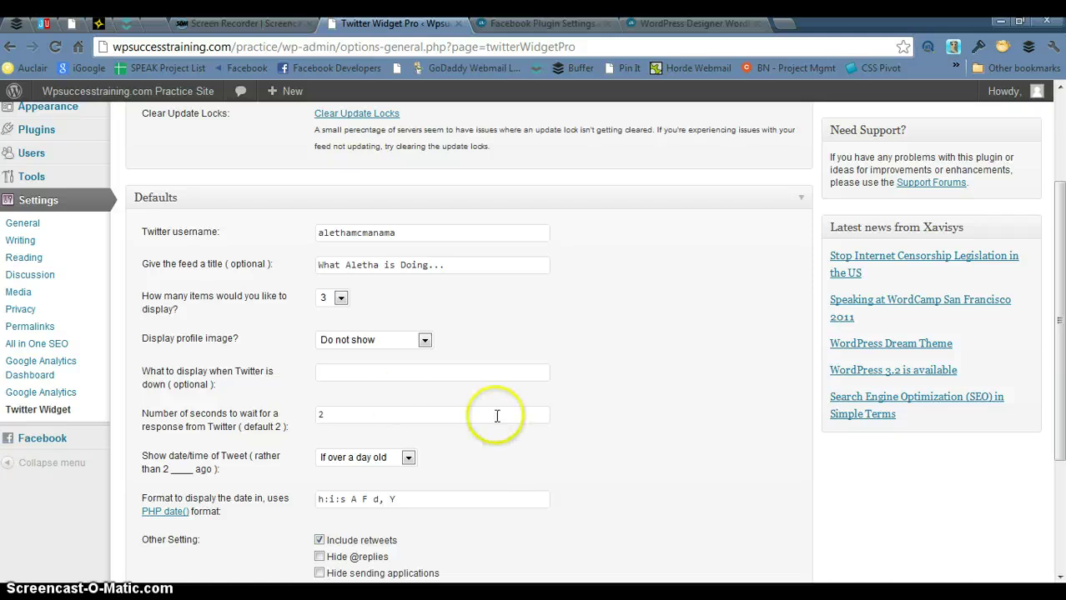
{"action": "scroll", "coordinate": [497, 415], "scroll_direction": "down", "scroll_amount": 2}
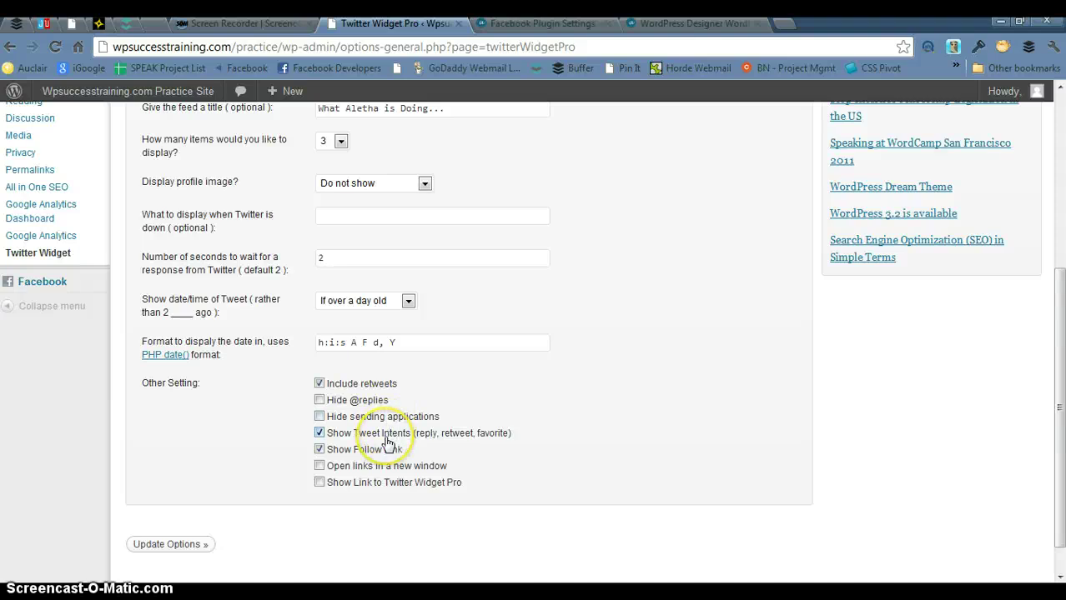
{"action": "left_click", "coordinate": [158, 552]}
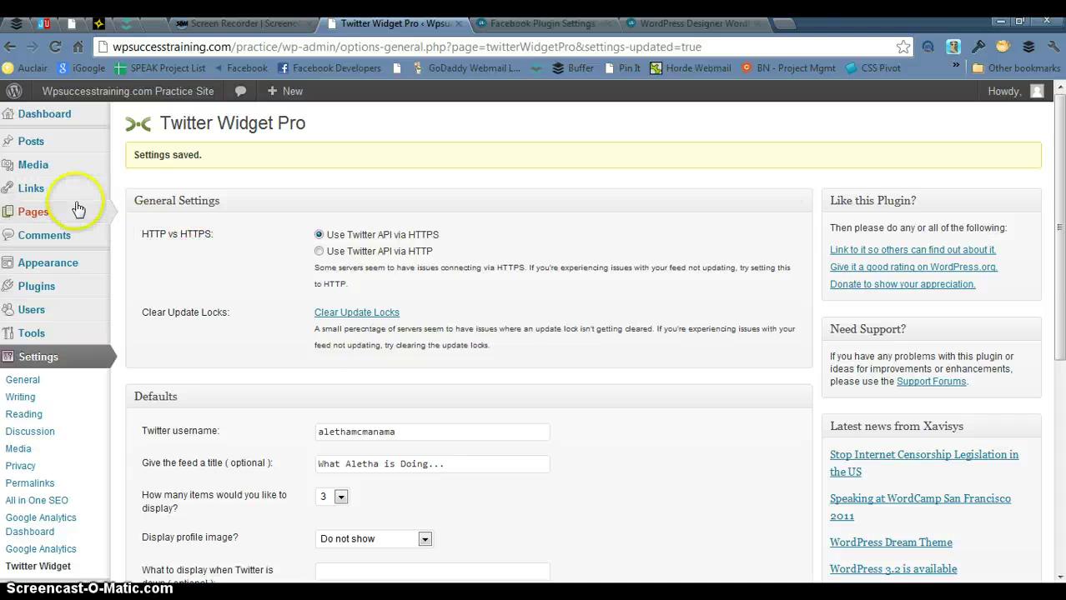
Step: Open the site's widget management and add the Twitter Widget Pro widget above Search in the Main Sidebar
{"action": "mouse_move", "coordinate": [77, 209]}
{"action": "mouse_move", "coordinate": [73, 265]}
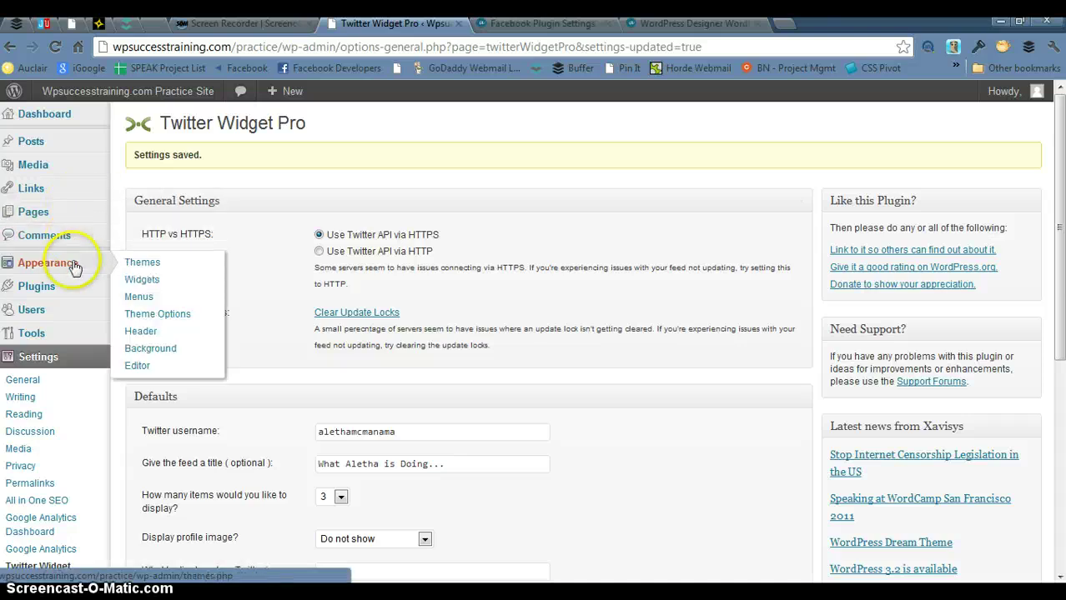
{"action": "left_click", "coordinate": [146, 280]}
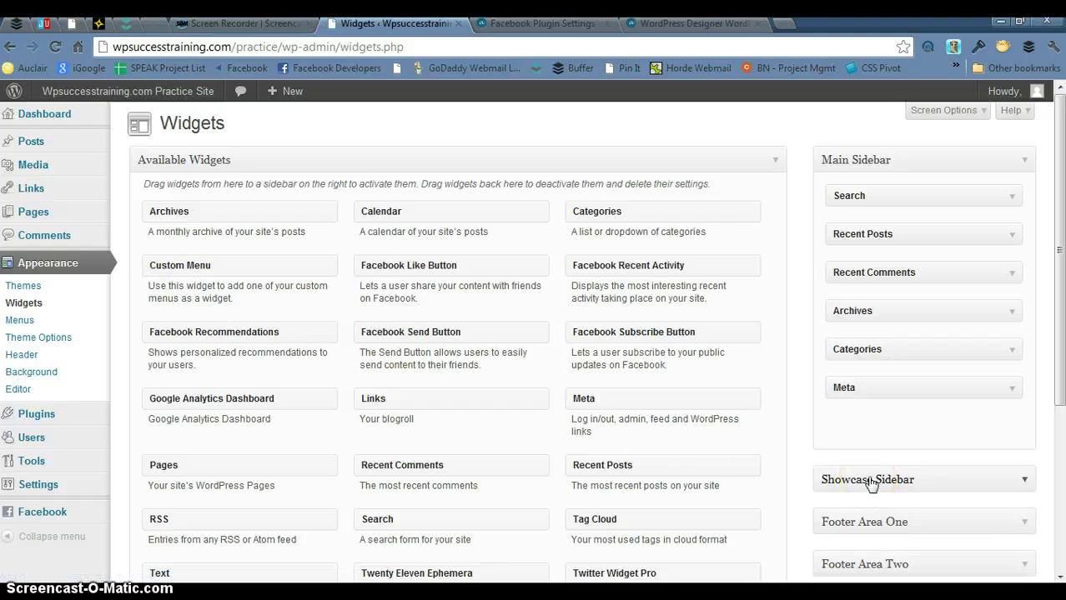
{"action": "scroll", "coordinate": [538, 424], "scroll_direction": "down", "scroll_amount": 1}
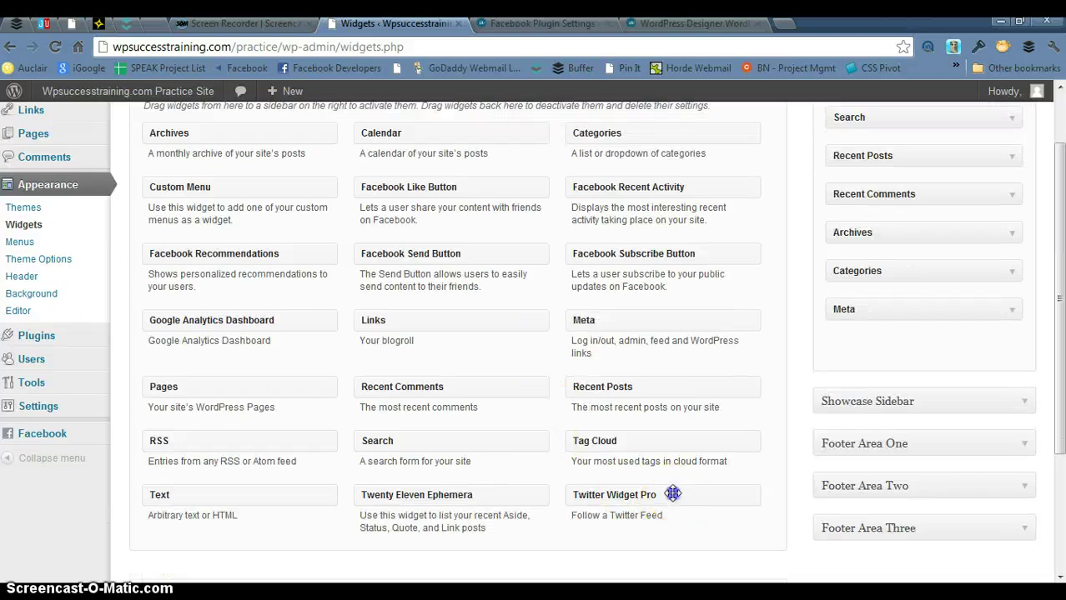
{"action": "left_click_drag", "start_coordinate": [672, 493], "coordinate": [928, 190]}
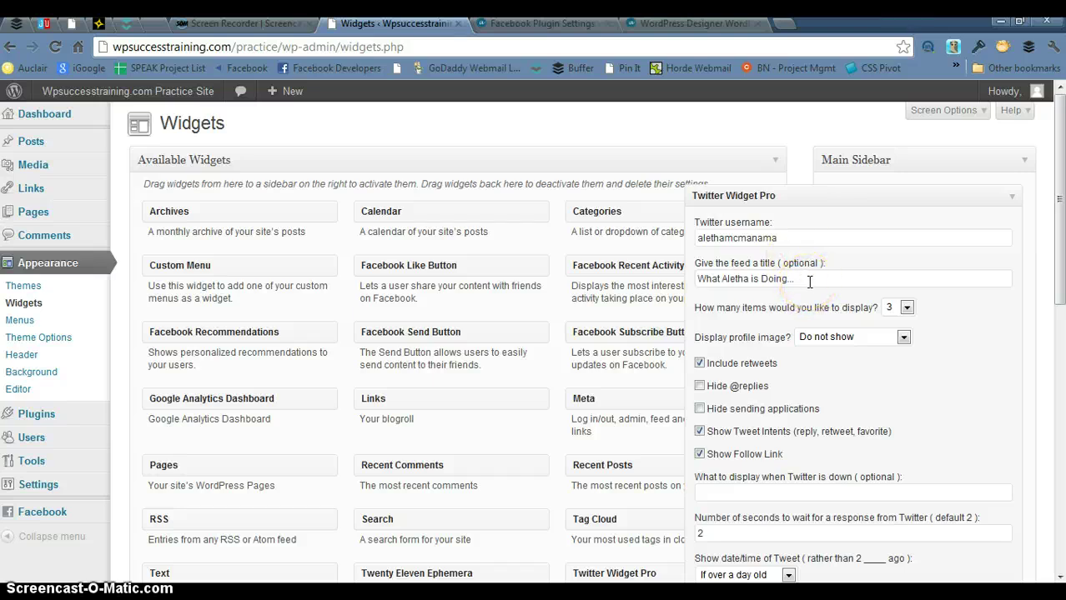
Step: Review the Twitter Widget Pro widget's options in the Main Sidebar, save them and close the widget
{"action": "scroll", "coordinate": [809, 282], "scroll_direction": "down", "scroll_amount": 2}
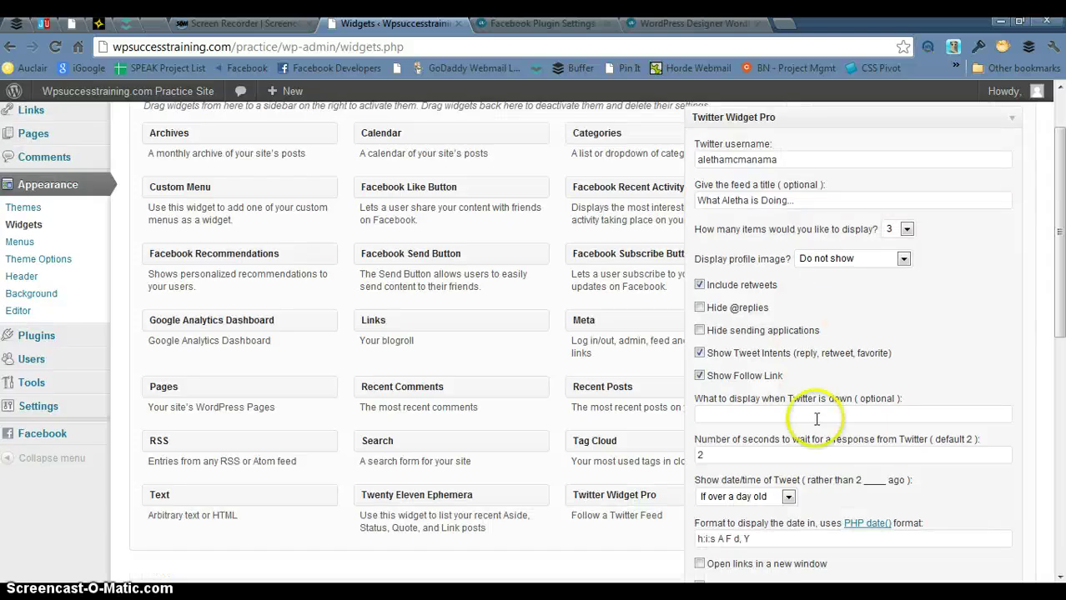
{"action": "scroll", "coordinate": [816, 419], "scroll_direction": "up", "scroll_amount": 1}
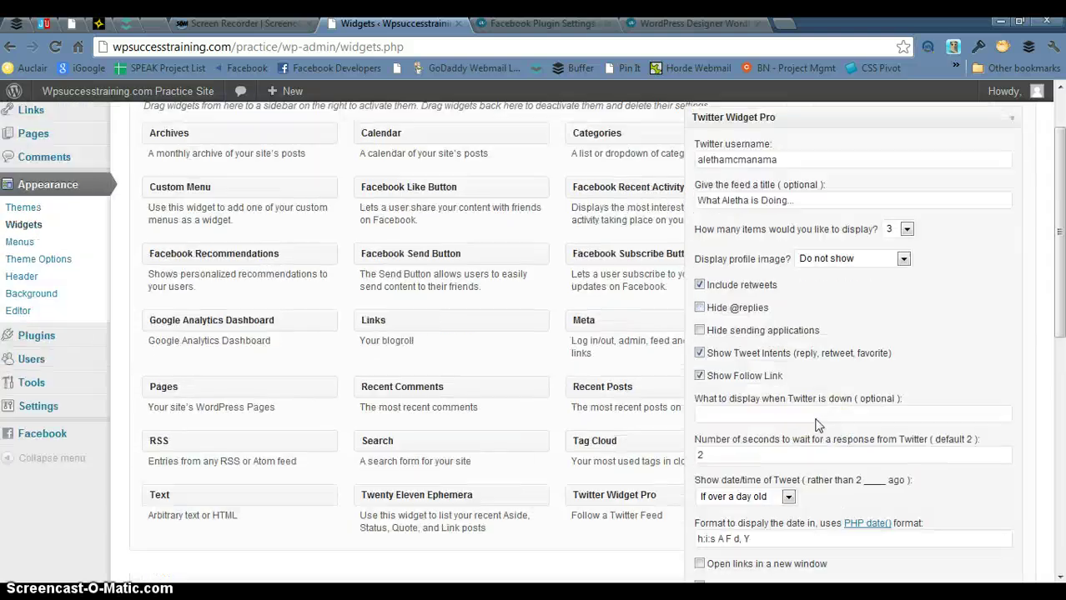
{"action": "scroll", "coordinate": [918, 467], "scroll_direction": "down", "scroll_amount": 2}
{"action": "left_click", "coordinate": [993, 479]}
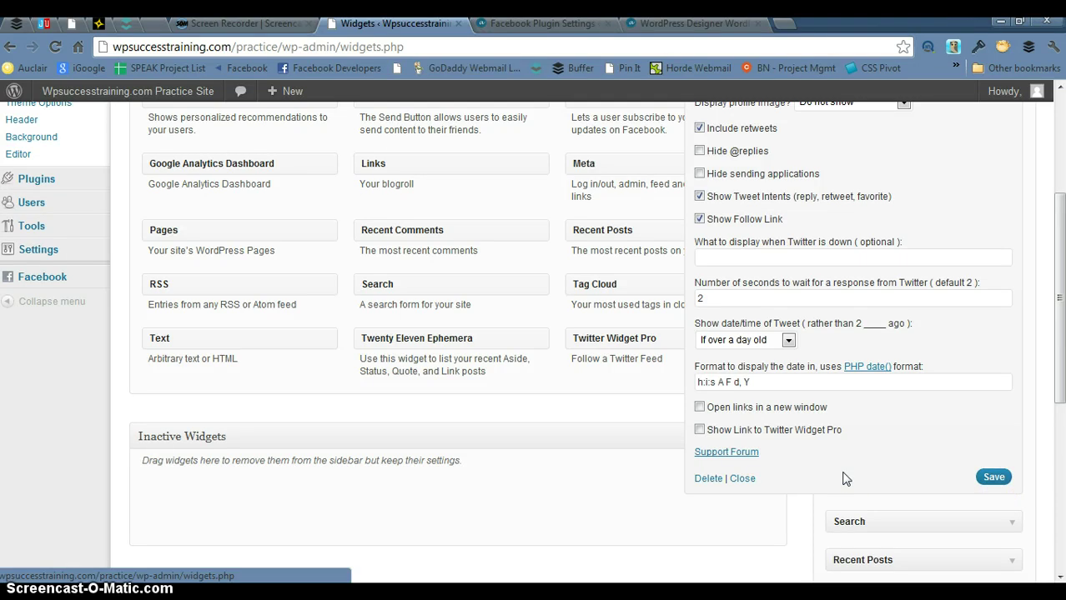
{"action": "left_click", "coordinate": [1007, 478]}
{"action": "left_click", "coordinate": [734, 484]}
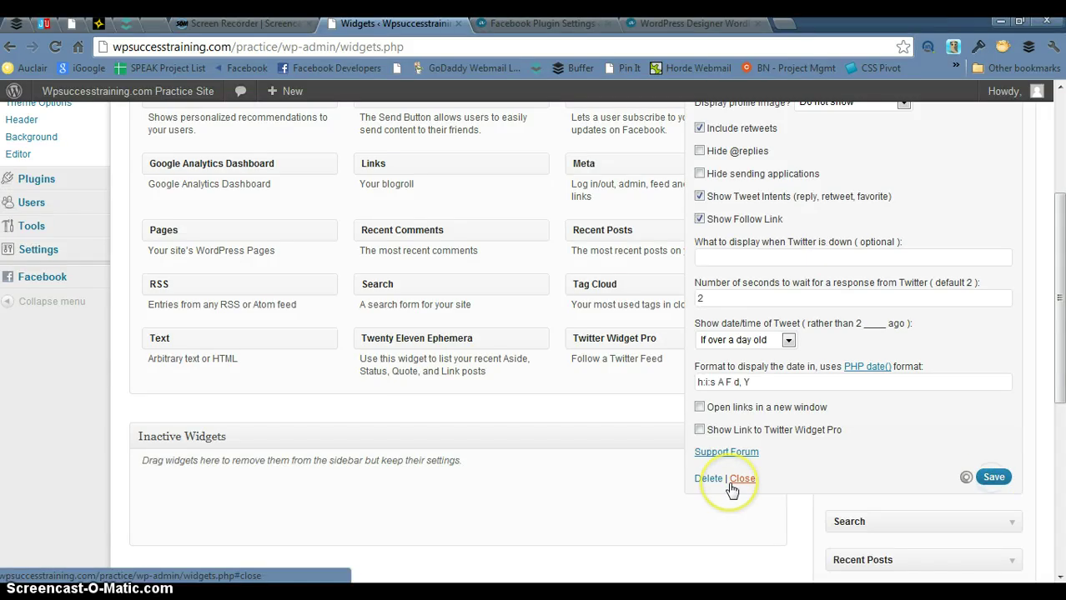
Step: Visit the practice site's front end and examine the sidebar's Twitter feed, its tweet action links and the Follow button
{"action": "scroll", "coordinate": [733, 492], "scroll_direction": "up", "scroll_amount": 2}
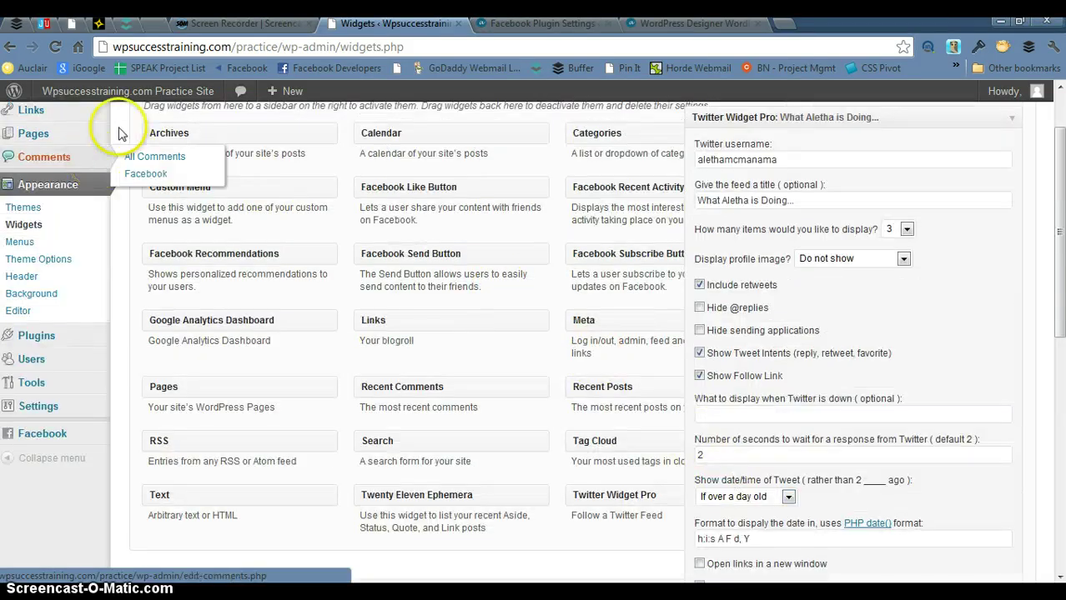
{"action": "left_click", "coordinate": [190, 92]}
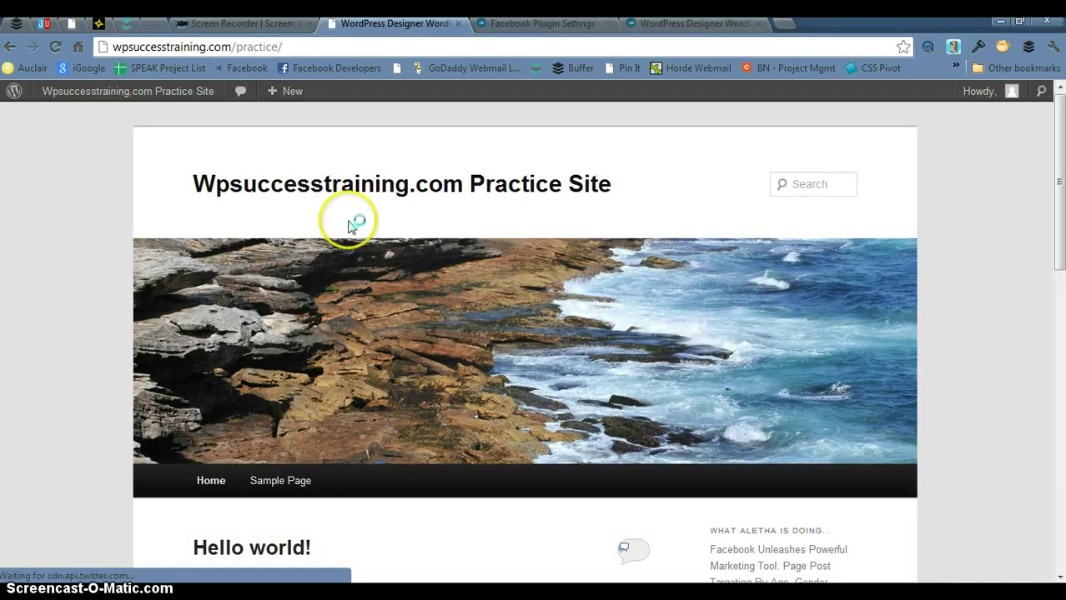
{"action": "scroll", "coordinate": [952, 381], "scroll_direction": "down", "scroll_amount": 3}
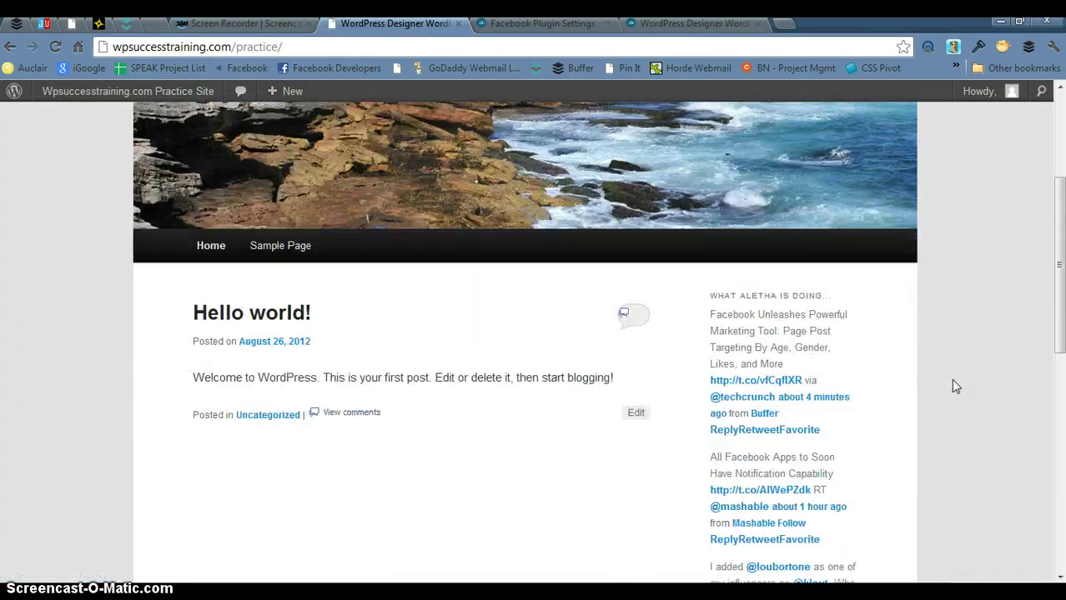
{"action": "left_click", "coordinate": [807, 299]}
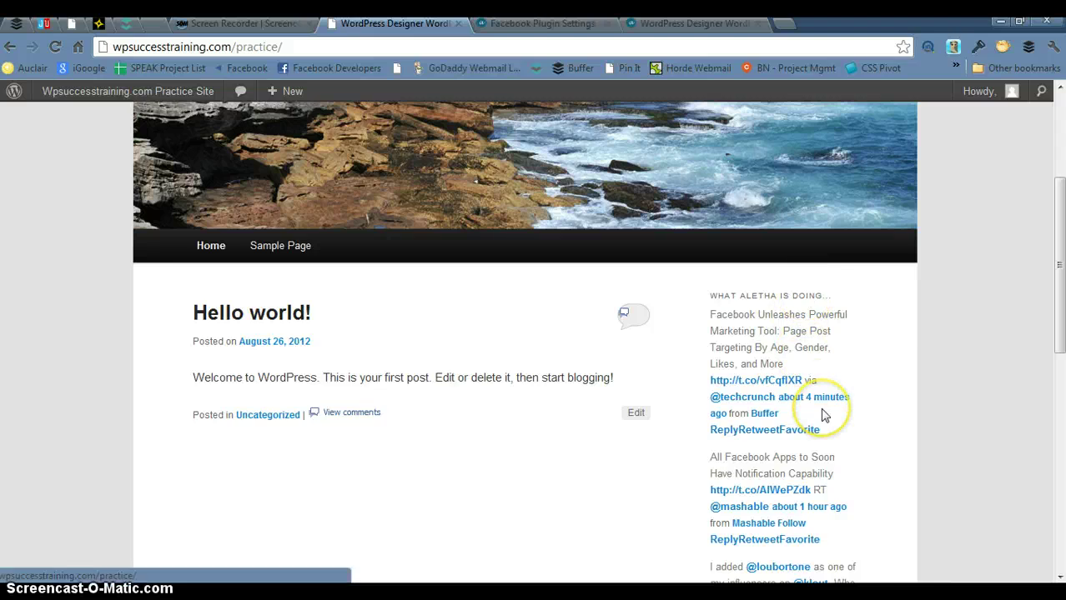
{"action": "scroll", "coordinate": [822, 415], "scroll_direction": "down", "scroll_amount": 1}
{"action": "scroll", "coordinate": [838, 434], "scroll_direction": "down", "scroll_amount": 2}
{"action": "left_click", "coordinate": [864, 461]}
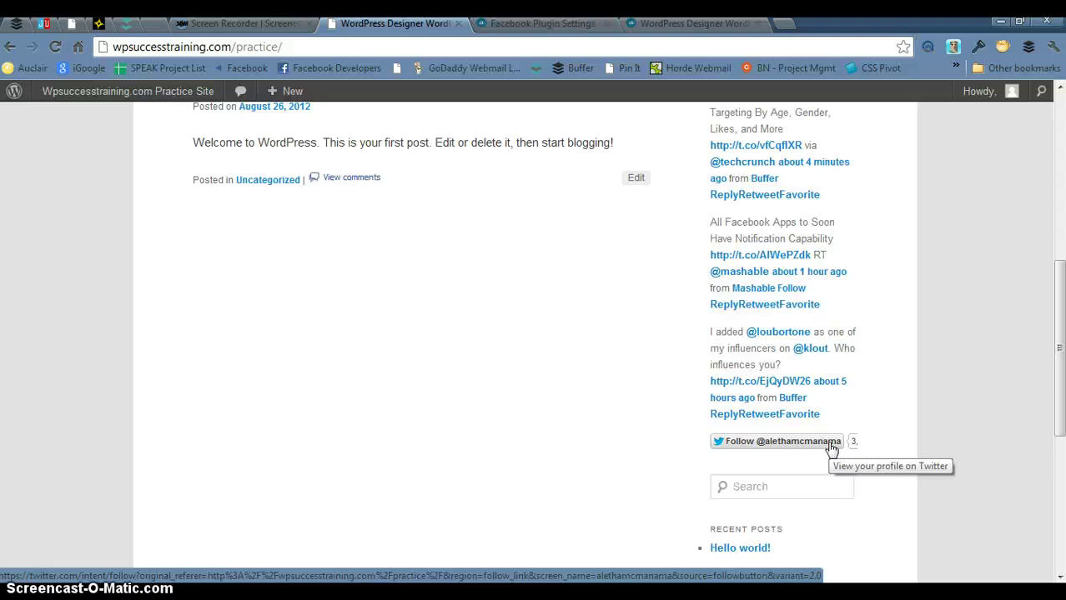
{"action": "scroll", "coordinate": [471, 386], "scroll_direction": "up", "scroll_amount": 5}
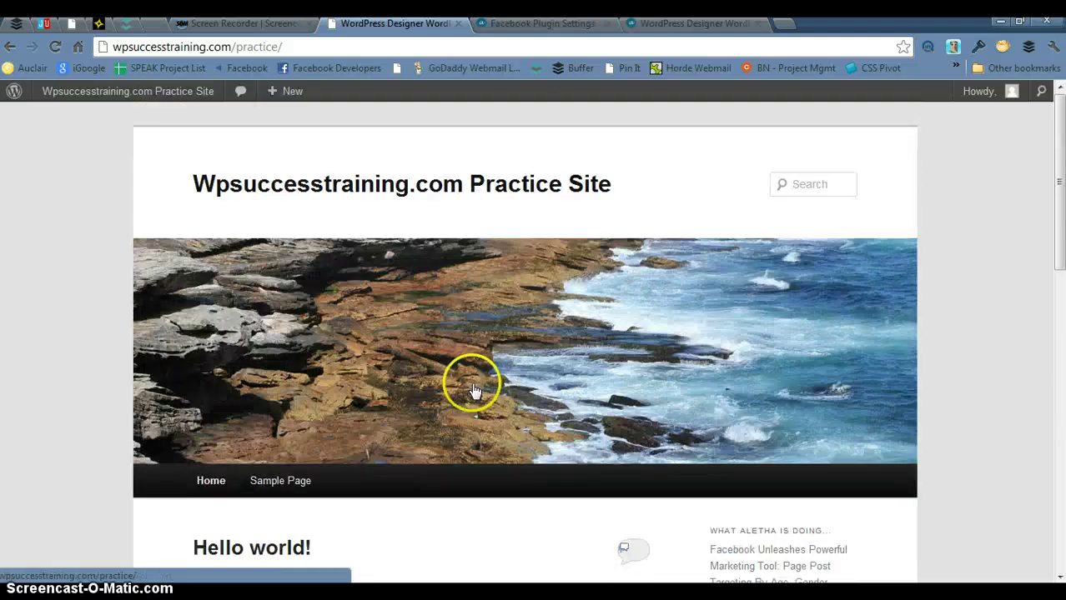